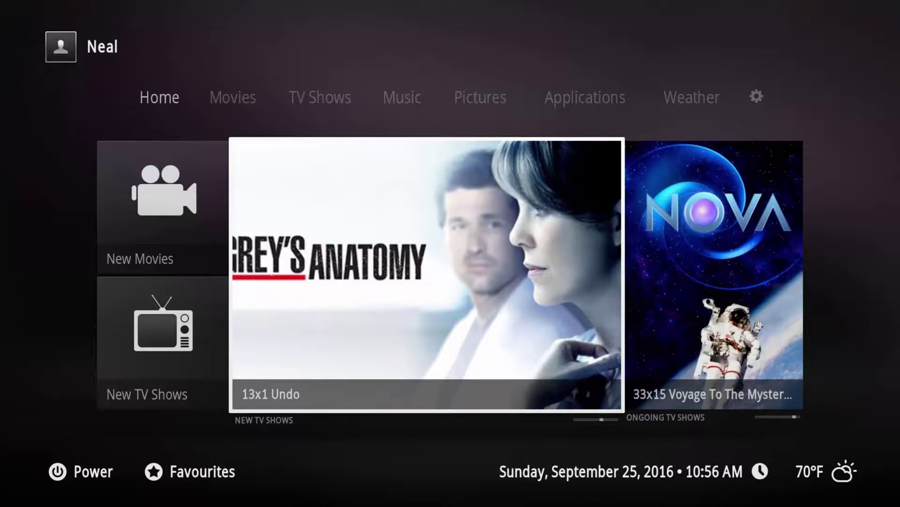
- Go to TV Shows in the top menu and open the full library
key("Up")
key("Right")
key("Right")
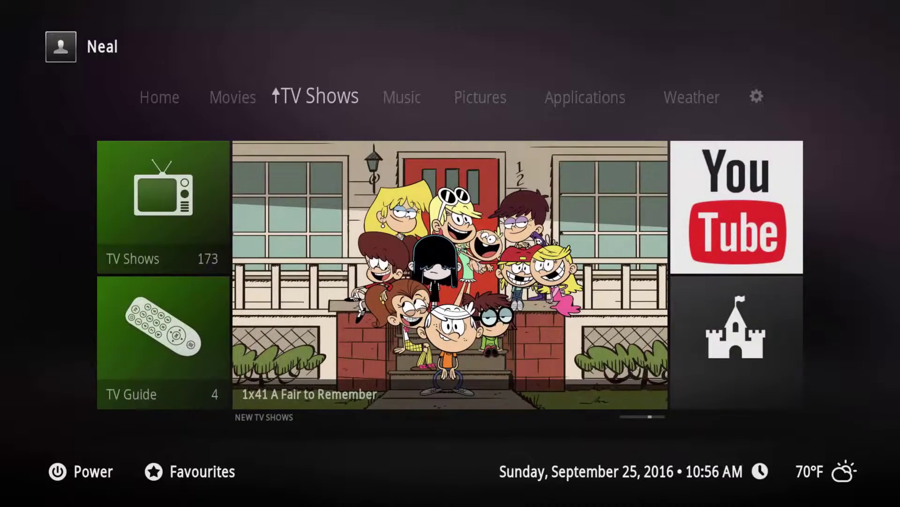
key("Return")
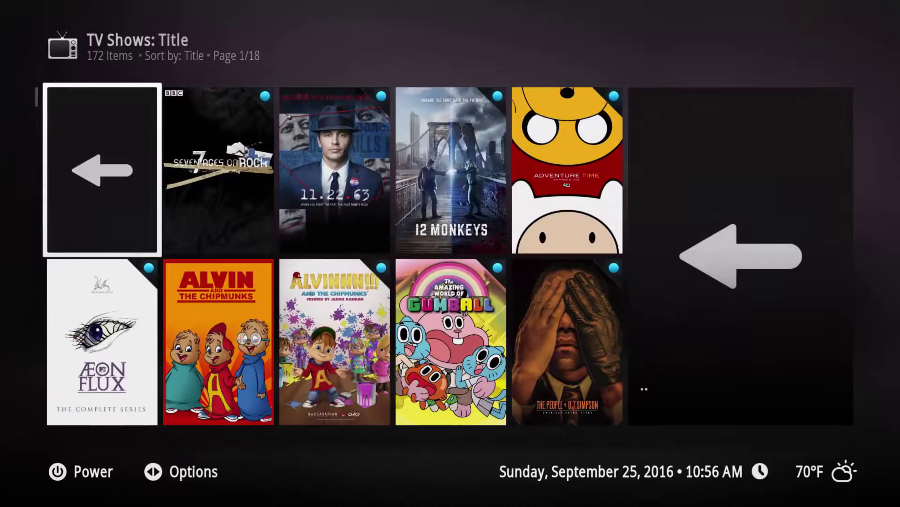
- Browse down the alphabetical grid to NFL Superbowls and open its season list
key("Down")
key("Down")
key("Down")
key("Down")
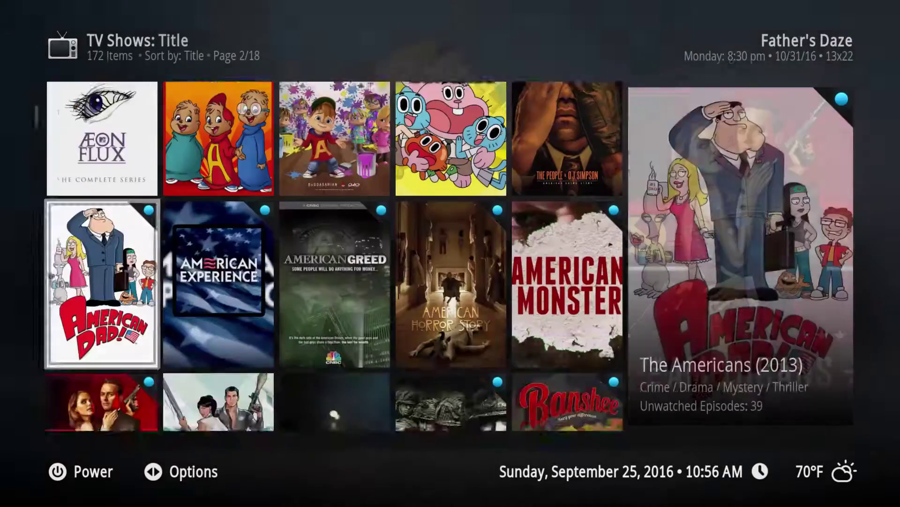
key("Down")
key("Down")
key("Down")
key("Down")
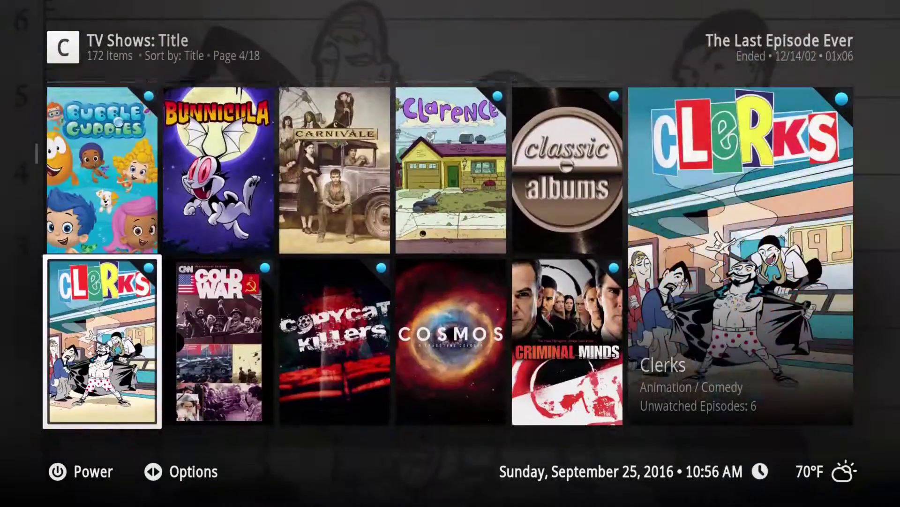
key("Down")
key("Down")
key("Down")
key("Down")
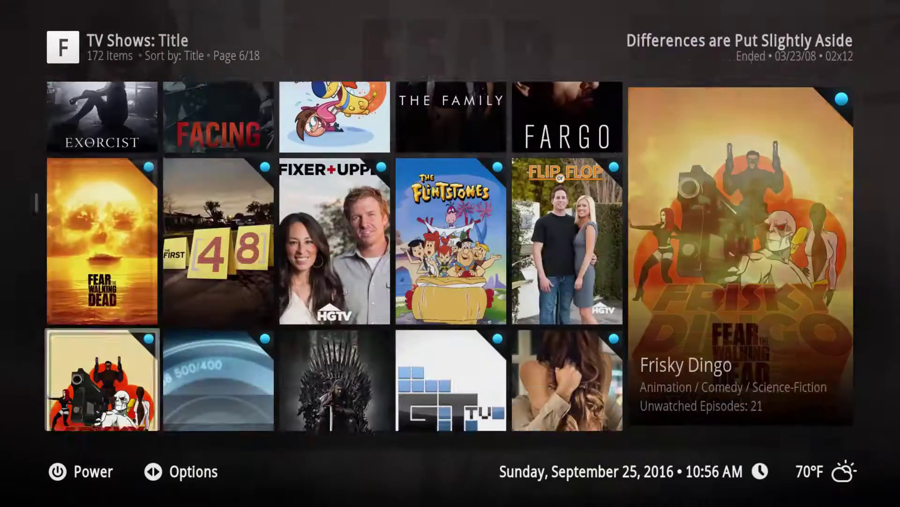
key("Down")
key("Down")
key("Down")
key("Down")
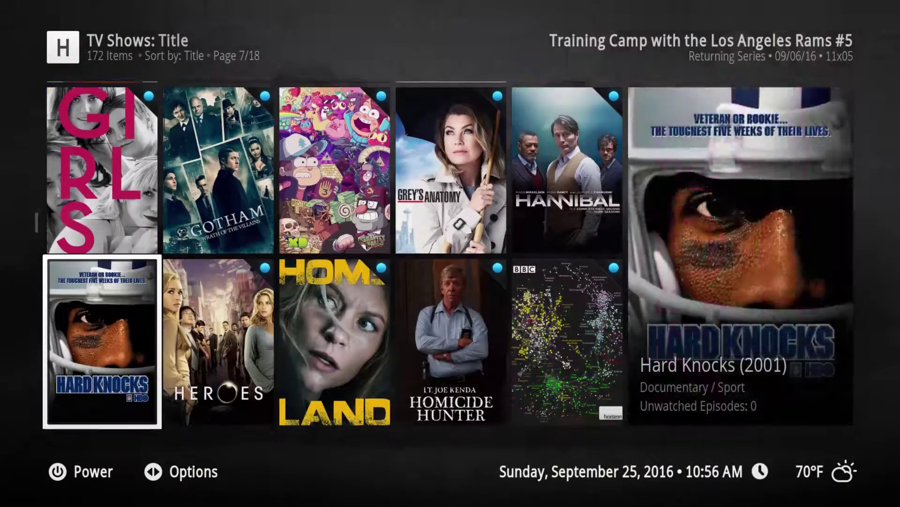
key("Down")
key("Down")
key("Down")
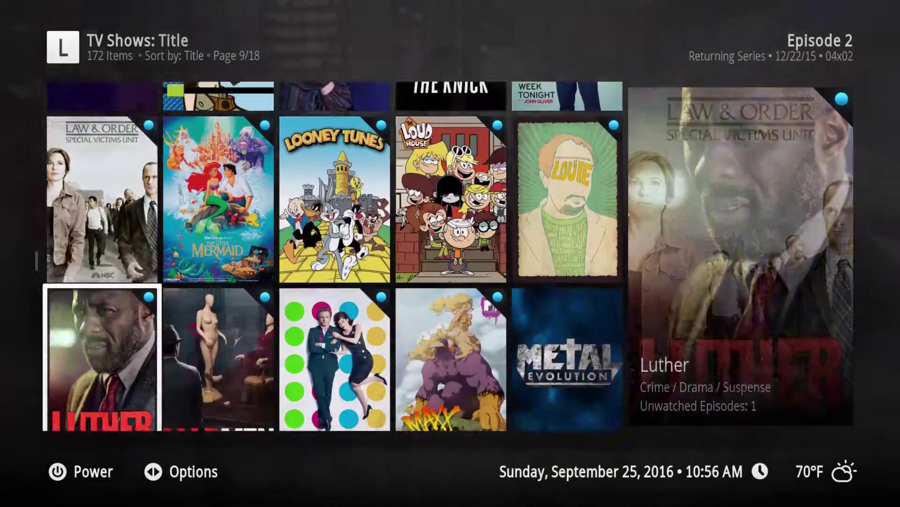
key("Right")
key("Right")
key("Right")
key("Right")
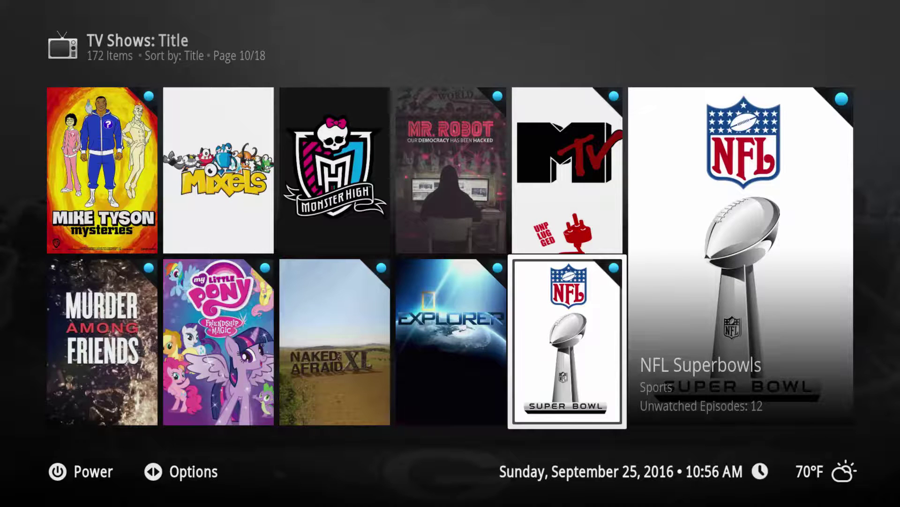
key("Return")
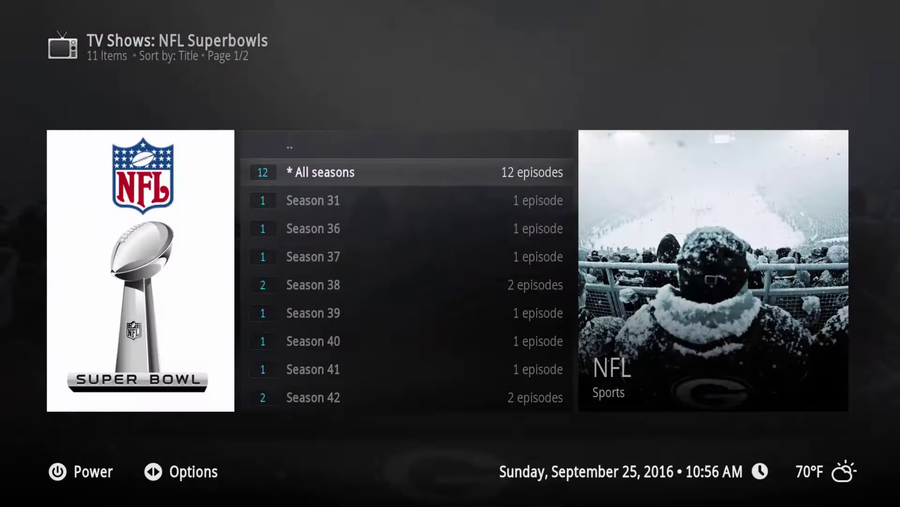
- Step through Seasons 31–40 to Season 41 and open its XLI: Colts vs. Bears episode
key("Down")
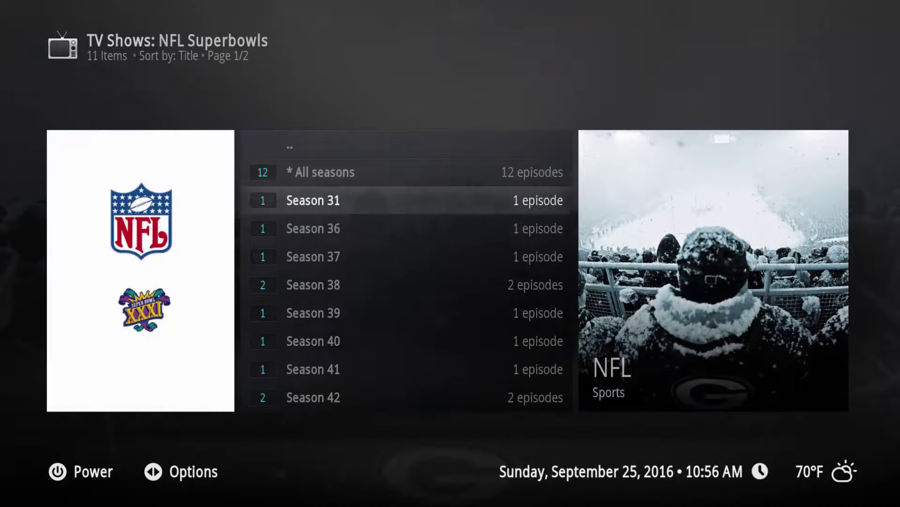
key("Down")
key("Down")
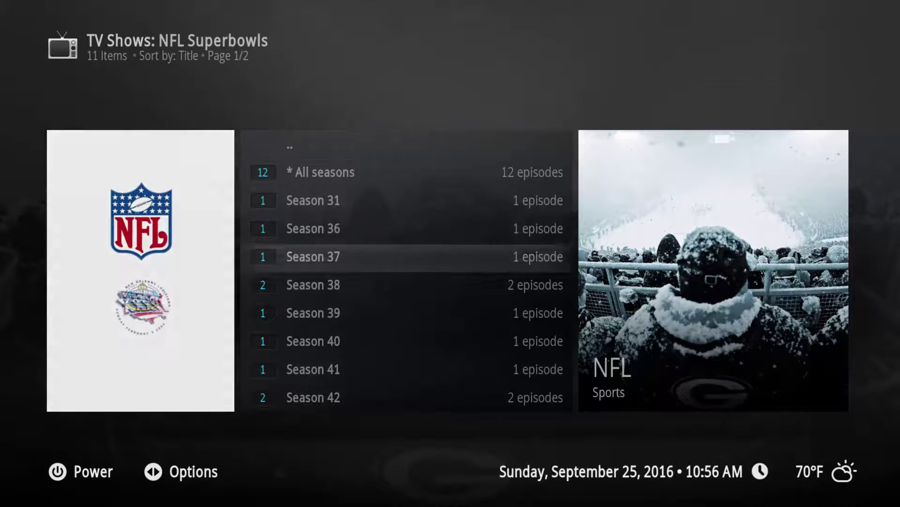
key("Down")
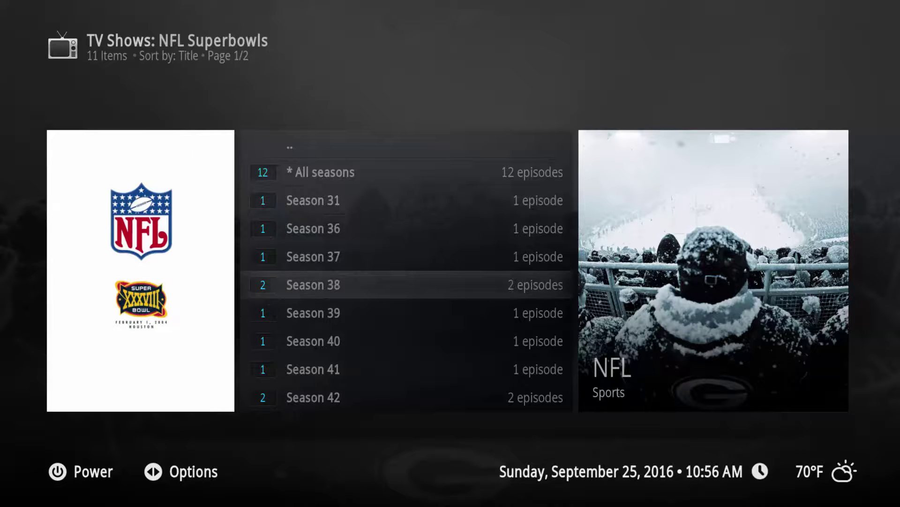
key("Up")
key("Up")
key("Up")
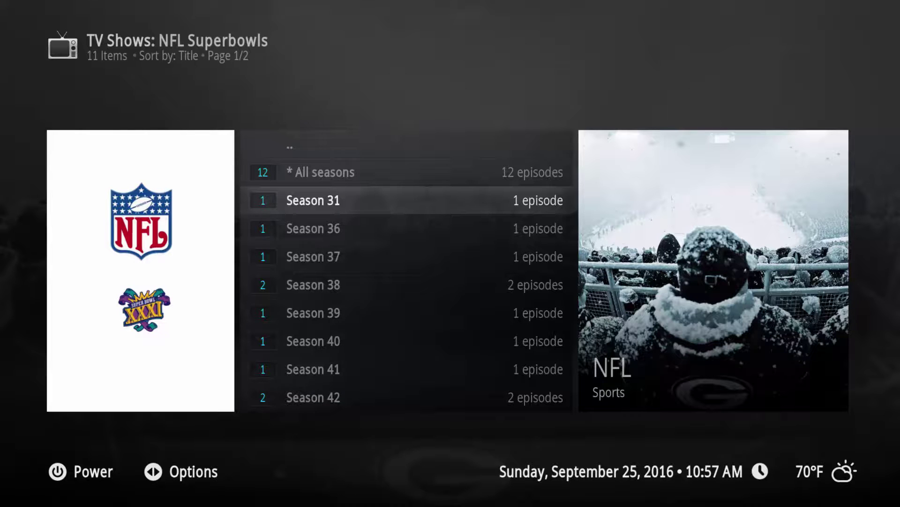
left_click(313, 228)
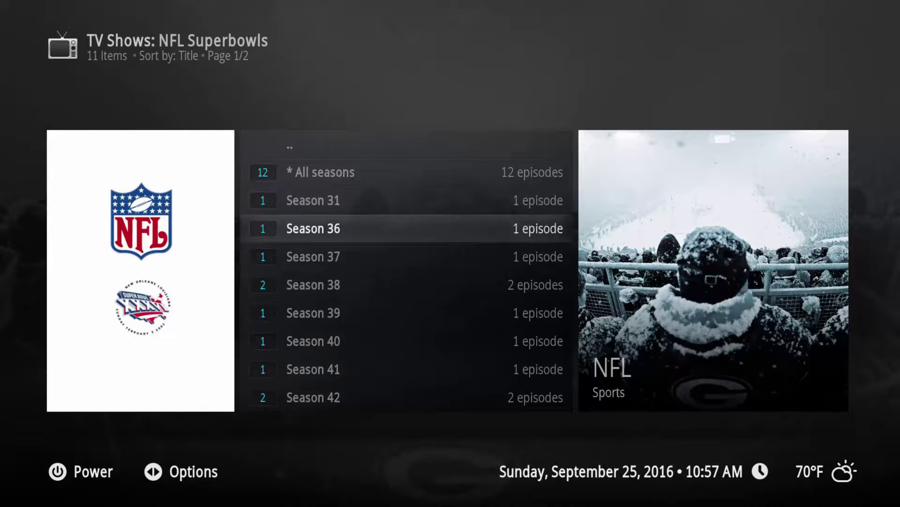
left_click(313, 257)
left_click(313, 284)
left_click(313, 312)
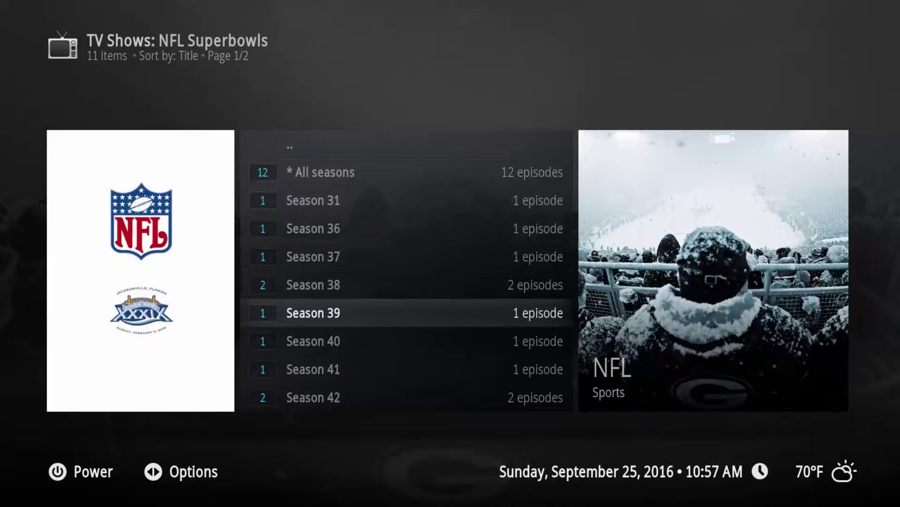
left_click(313, 341)
left_click(313, 369)
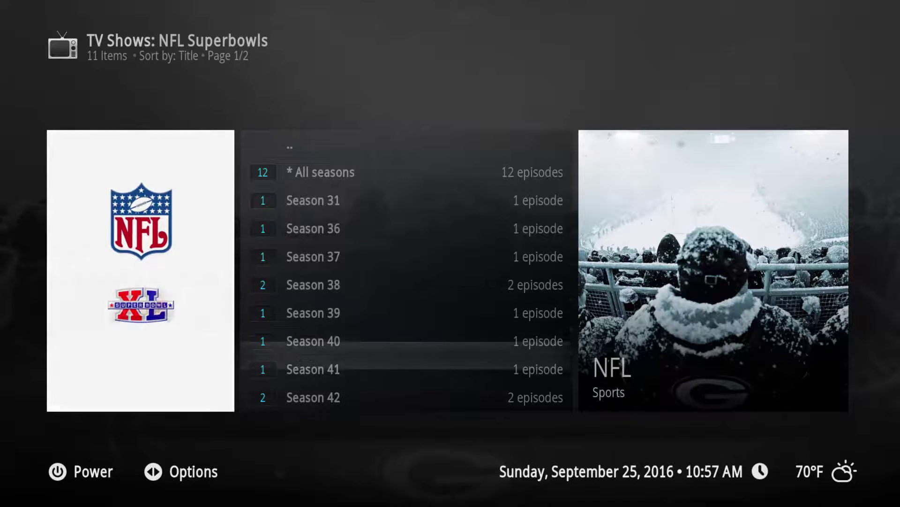
key("Return")
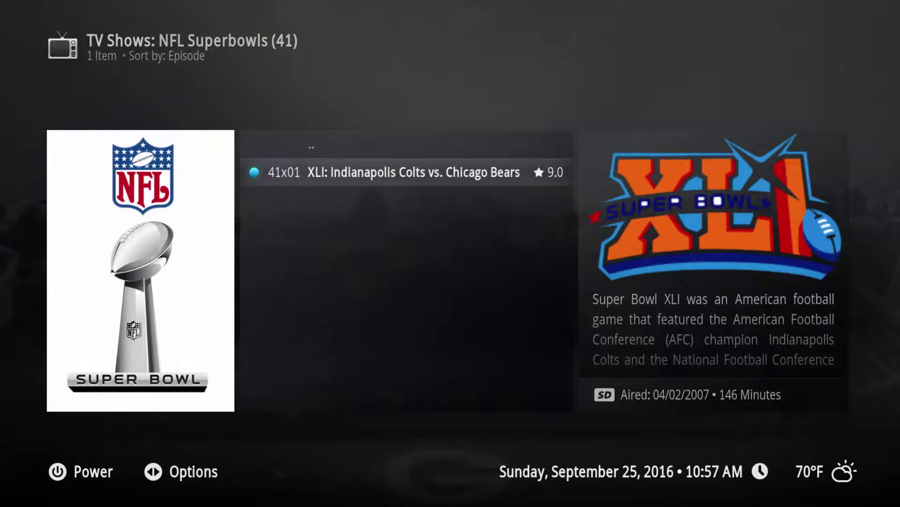
- Open Season 38, view details of episodes 38x01 and 38x02, and return to the seasons
key("BackSpace")
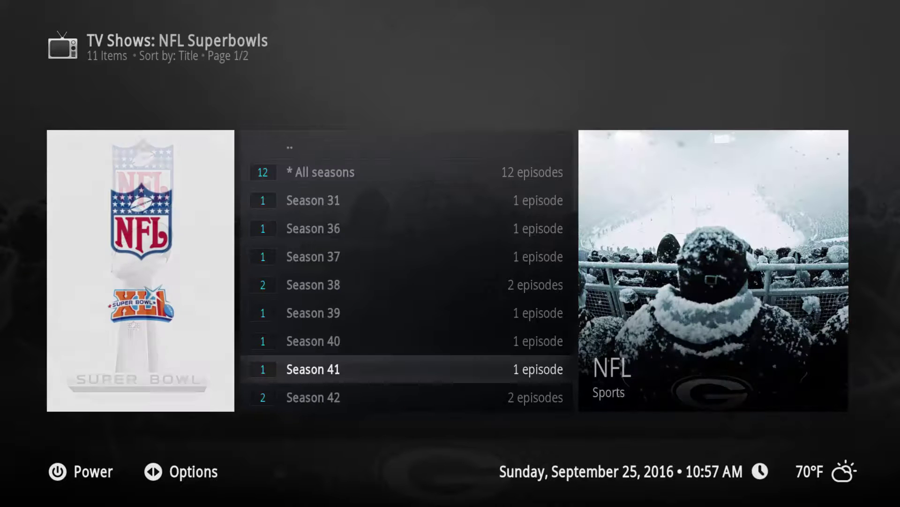
key("Up")
key("Up")
key("Up")
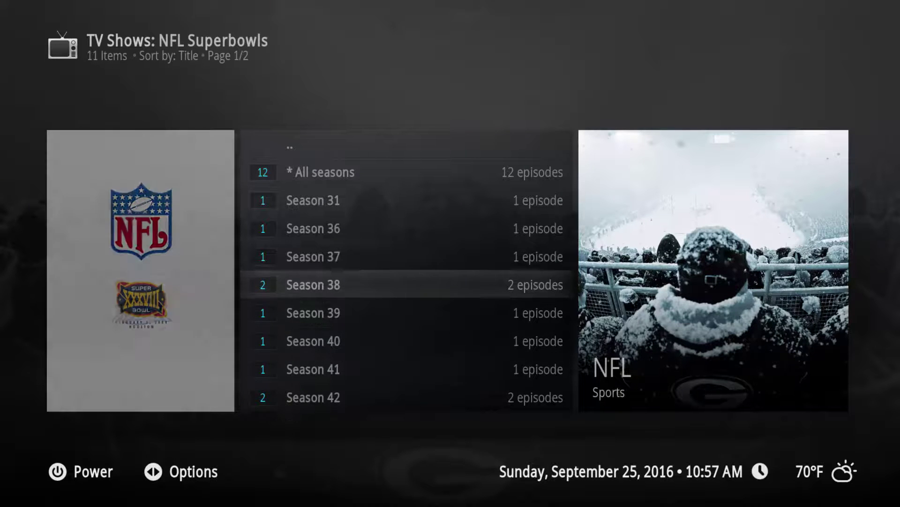
key("Return")
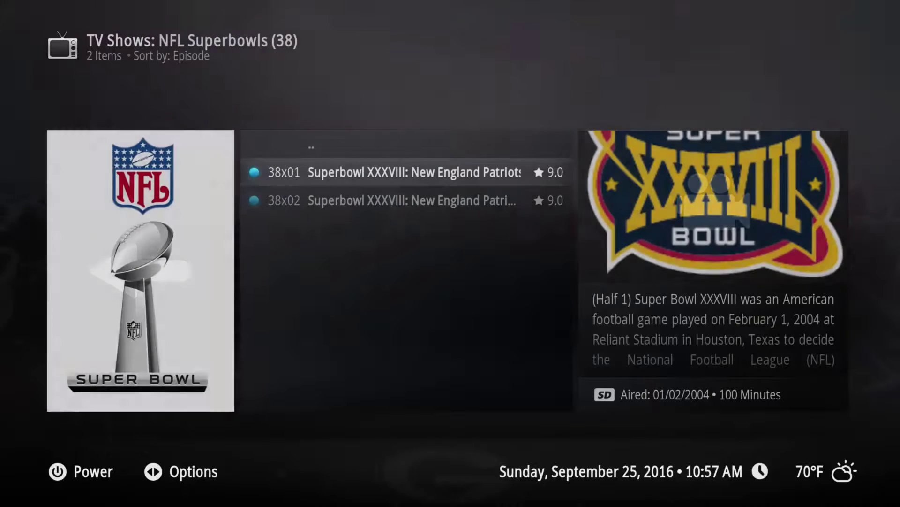
key("Down")
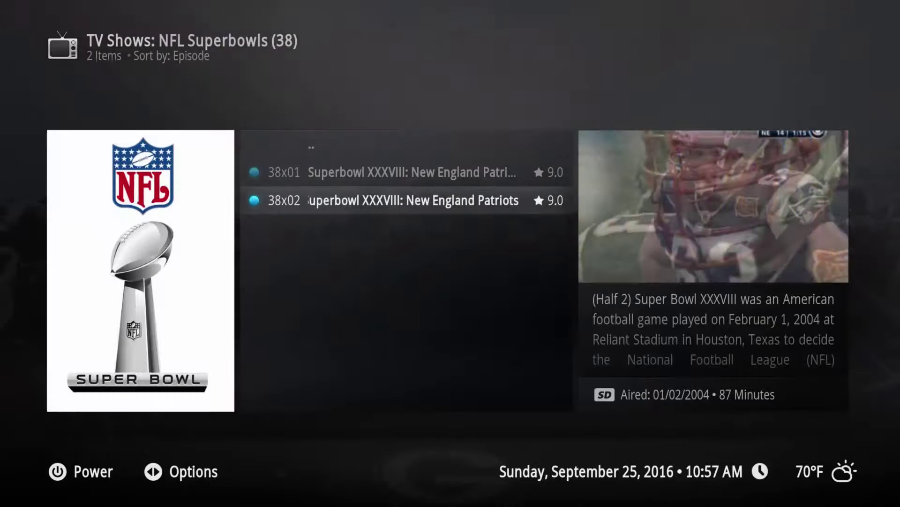
key("Up")
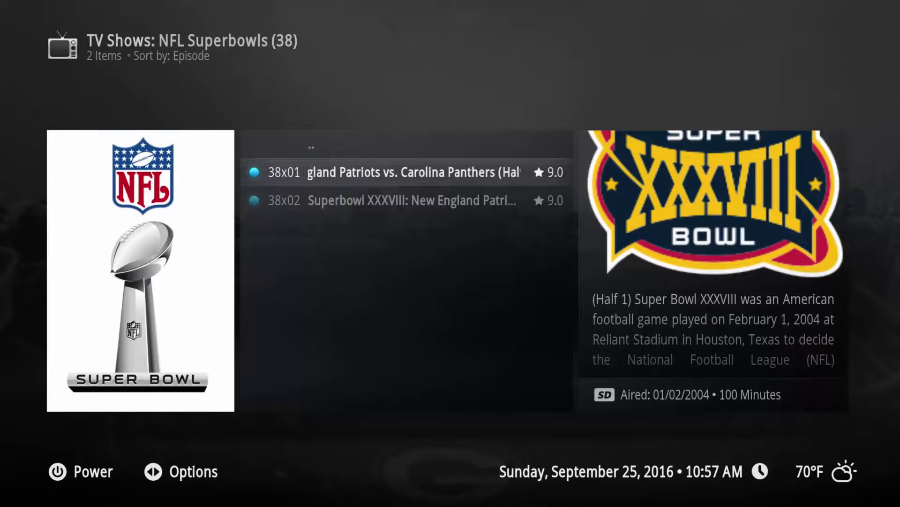
key("BackSpace")
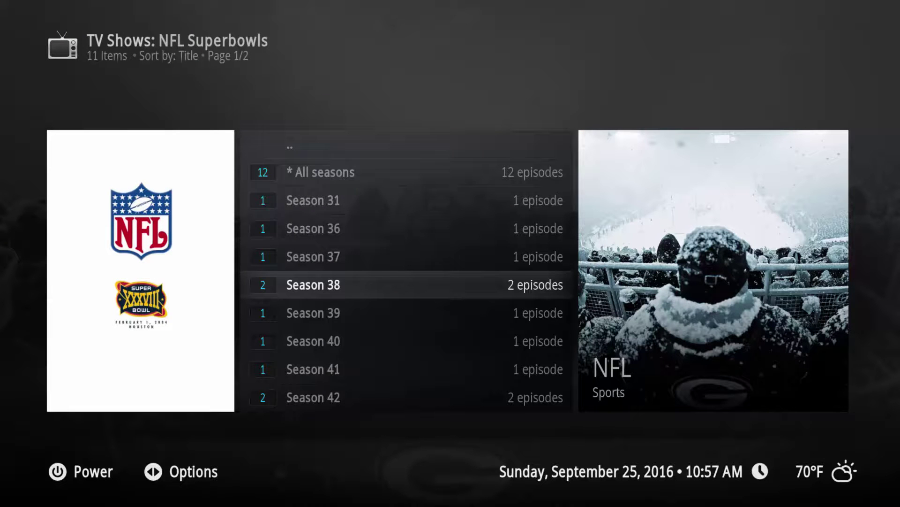
- Move through the season list, then back out to the 172-title TV Shows library
key("Down")
key("Down")
key("Down")
key("Down")
key("Down")
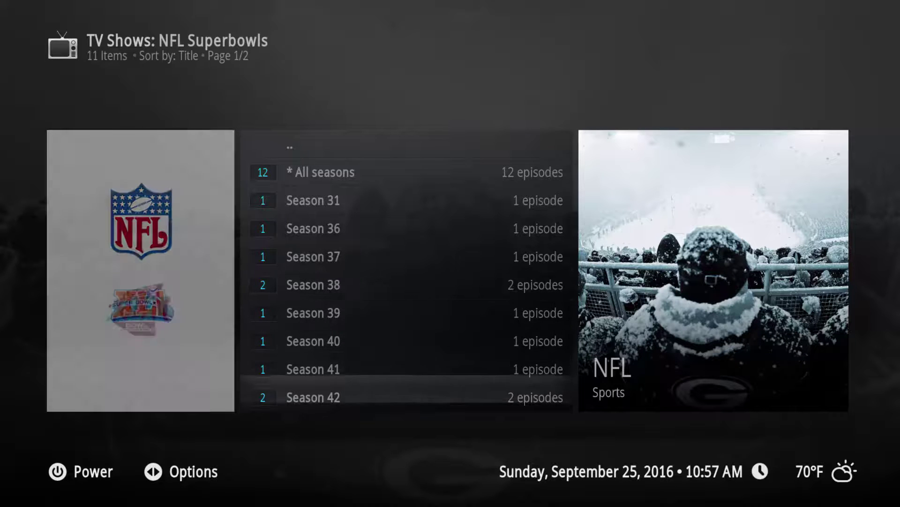
key("Down")
key("Down")
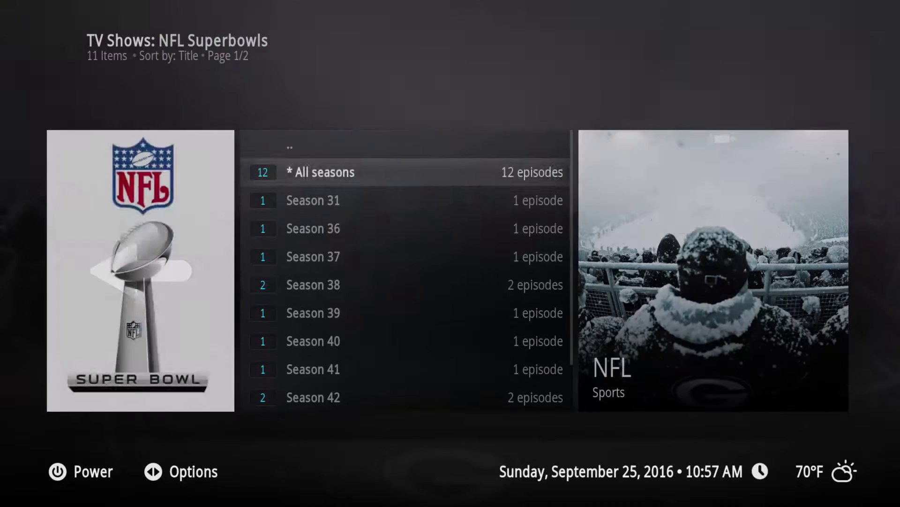
key("Down")
key("Down")
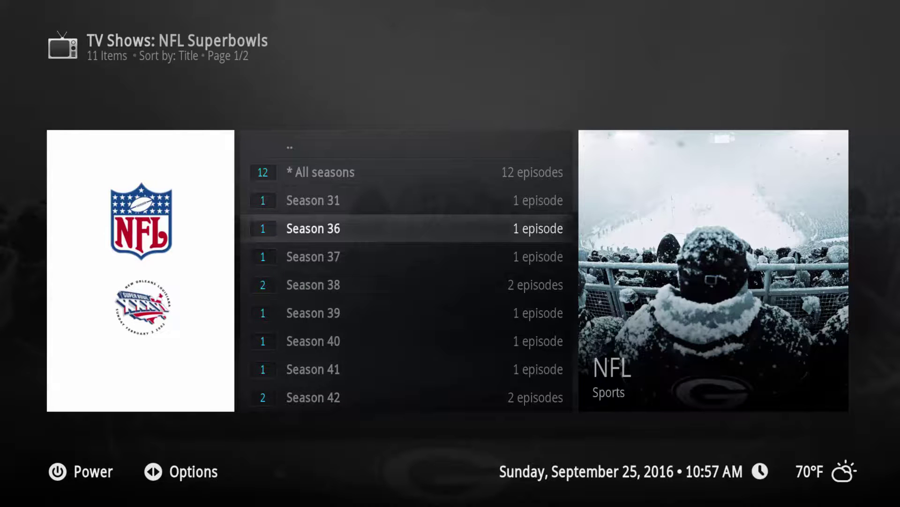
key("BackSpace")
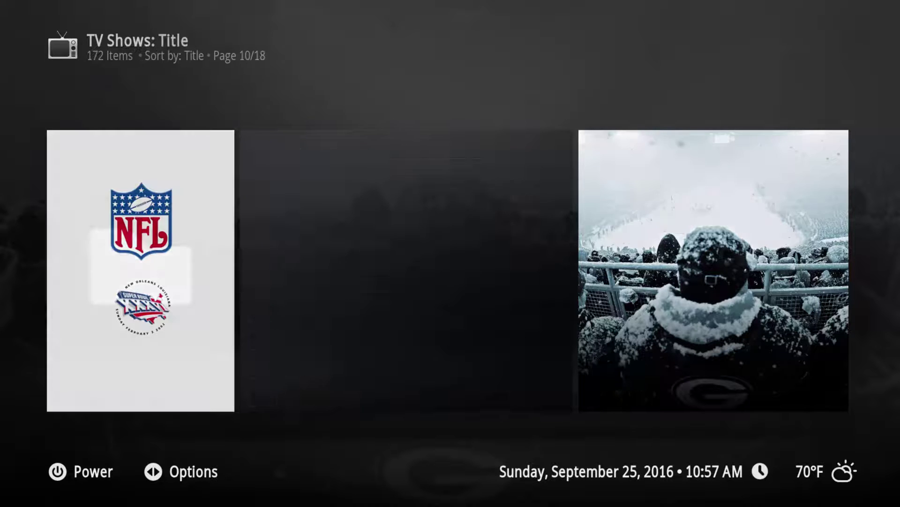
- Move up the poster grid past Horizon to GameTrailers TV and open its seasons
key("Up")
key("Up")
key("Up")
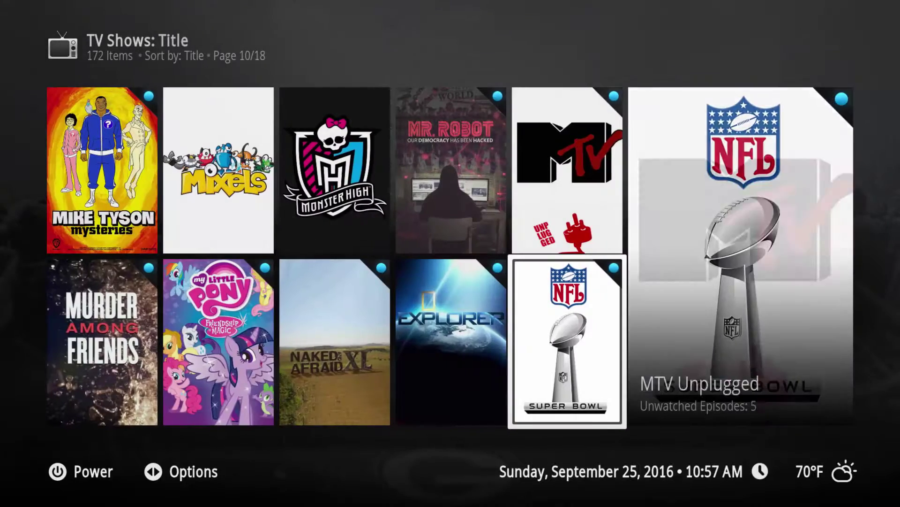
key("Up")
key("Up")
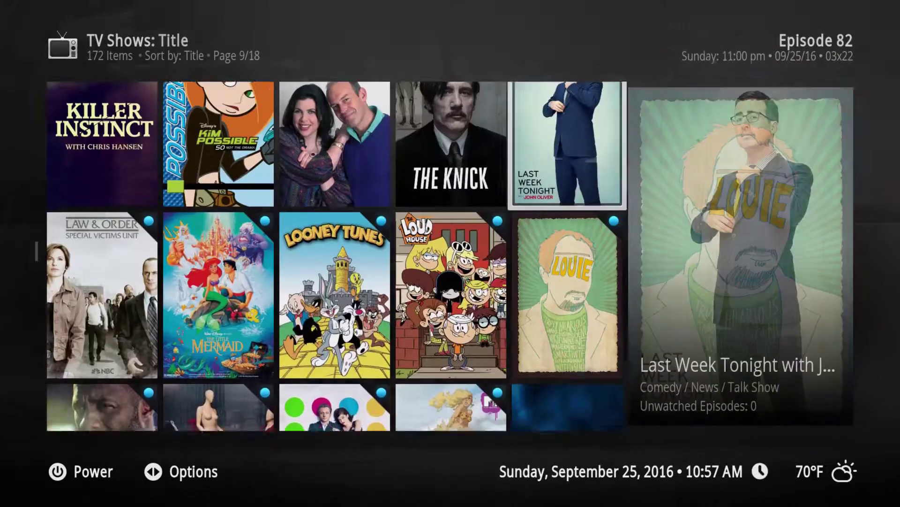
key("Up")
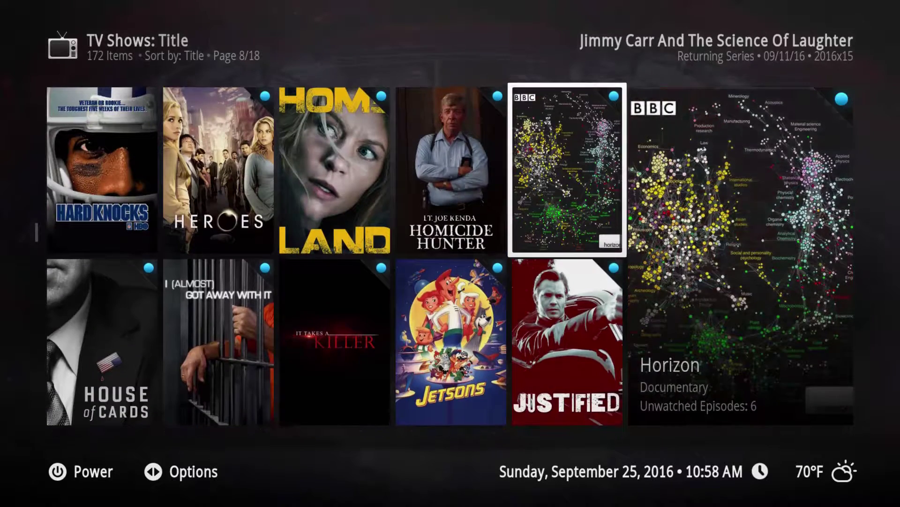
key("Up")
key("Up")
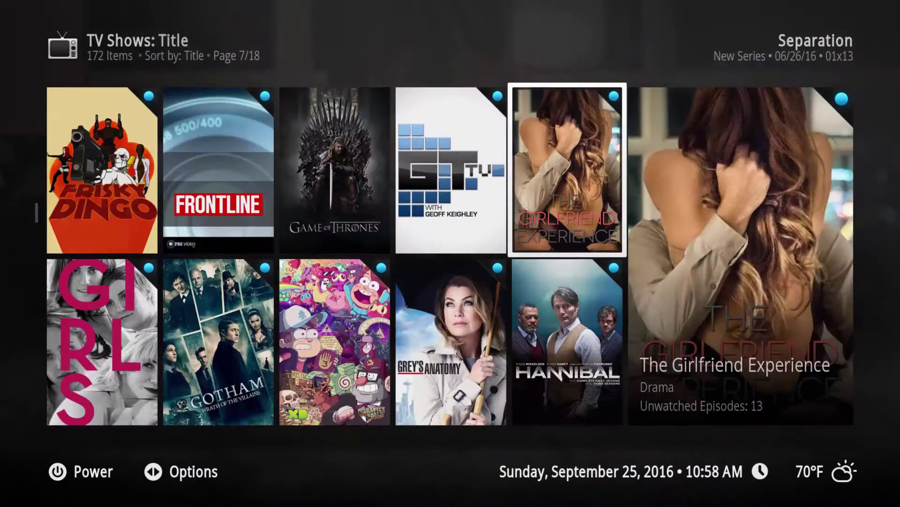
key("Left")
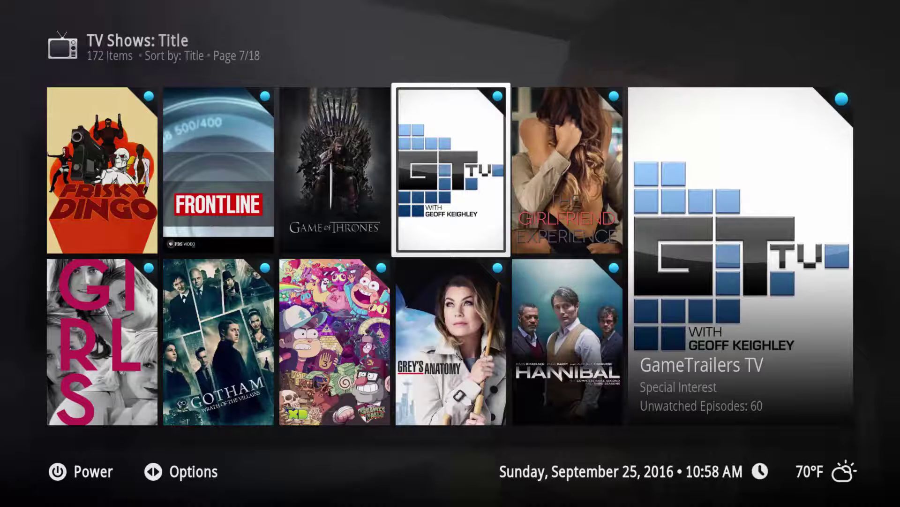
key("Return")
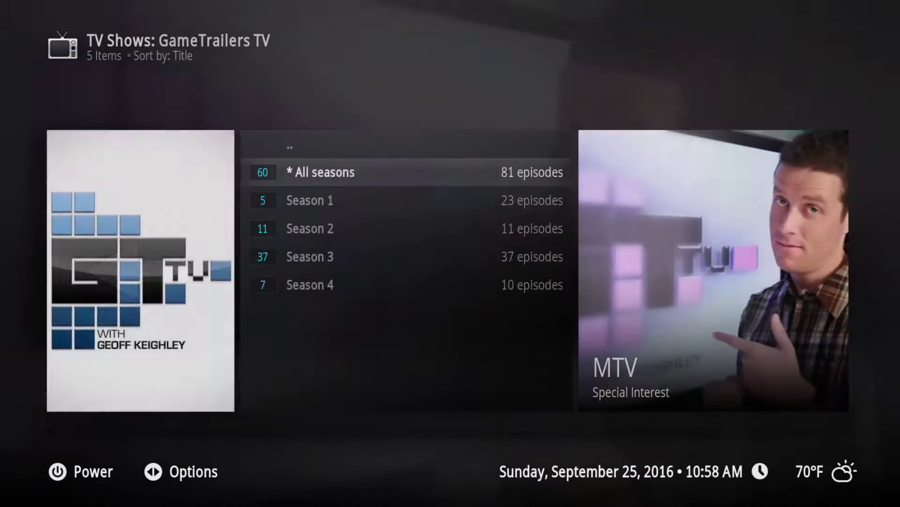
- Step through GameTrailers TV Seasons 1–4 and open Season 4's 10 episodes
key("Down")
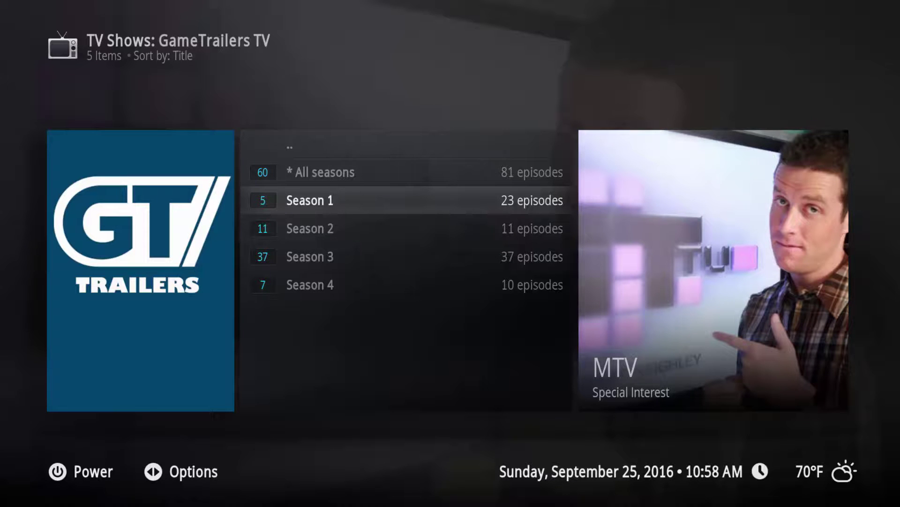
key("Down")
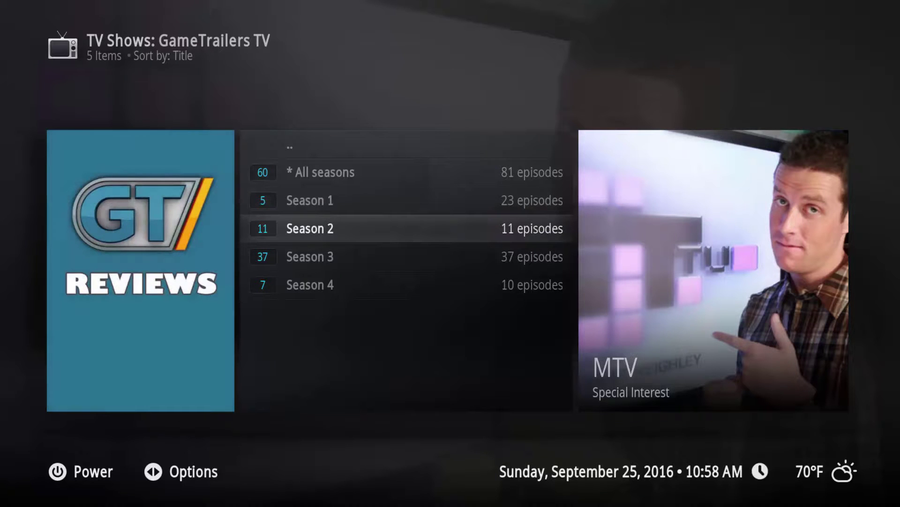
key("Down")
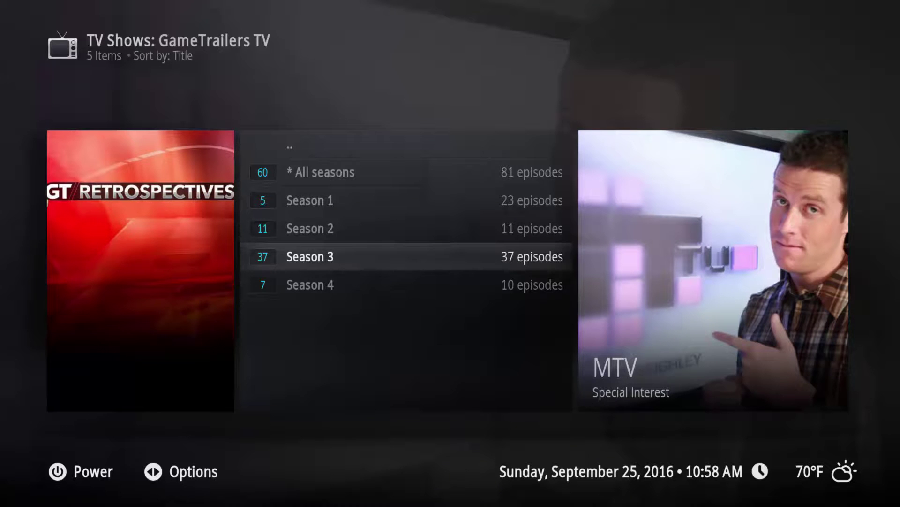
key("Down")
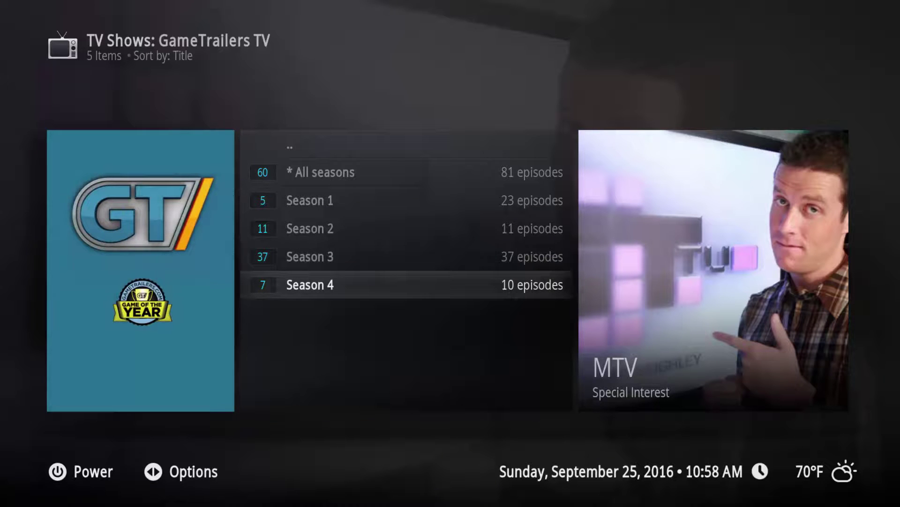
key("Return")
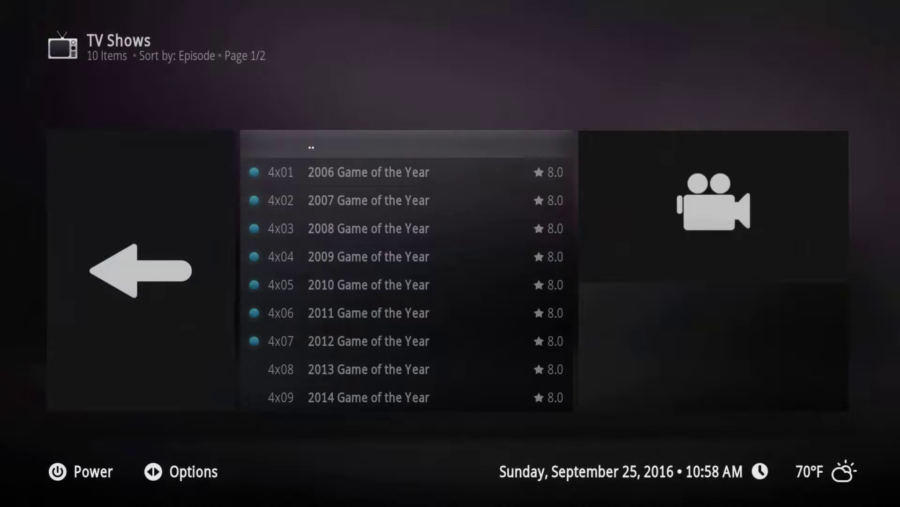
- Browse episodes 4x01 to 4x10, then go back to the season list on Season 3
key("Down")
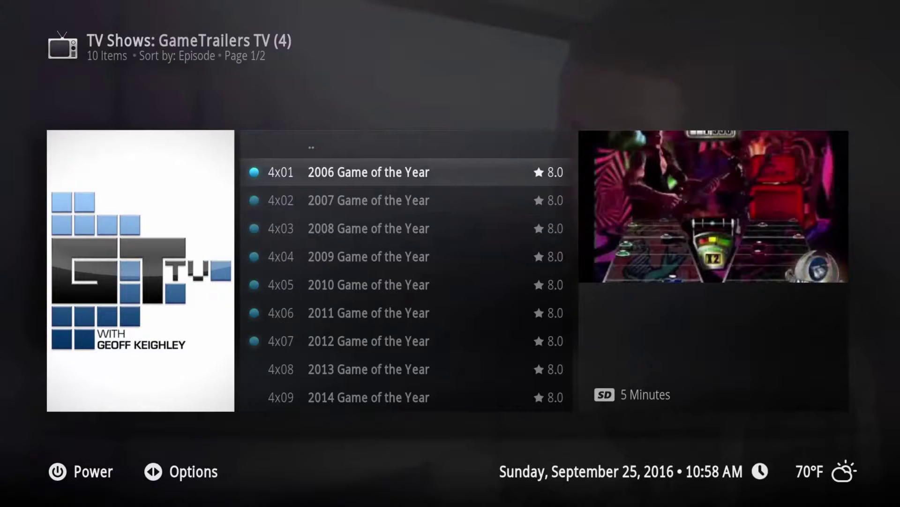
key("Down")
key("Down")
key("Down")
key("Down")
key("Down")
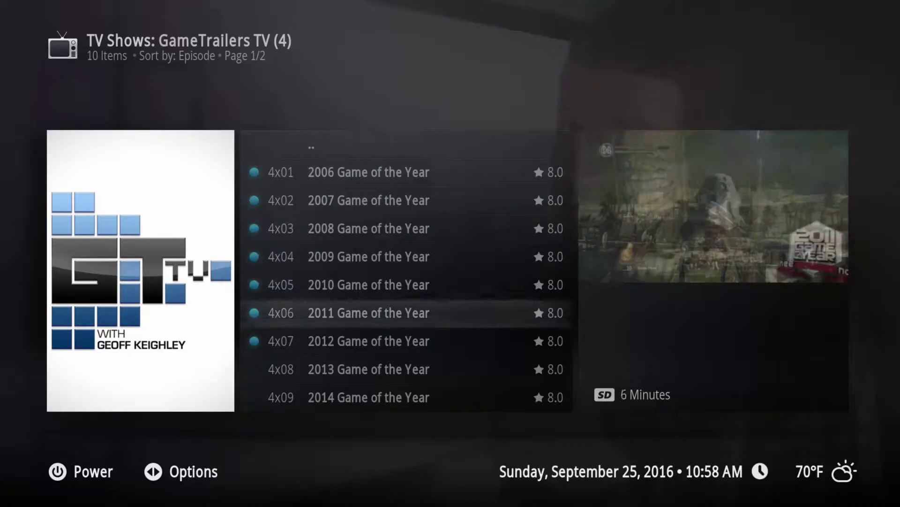
key("Down")
key("Down")
key("Down")
key("Down")
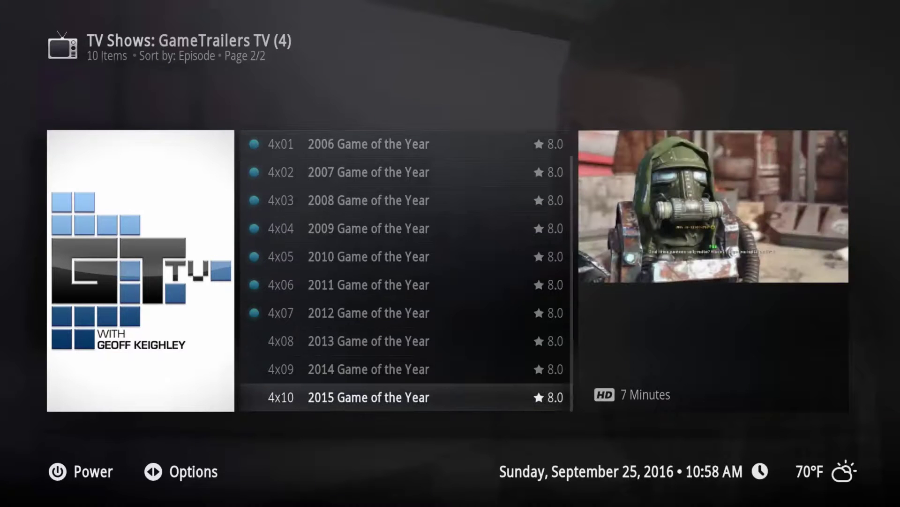
key("Up")
key("Up")
key("Up")
key("Up")
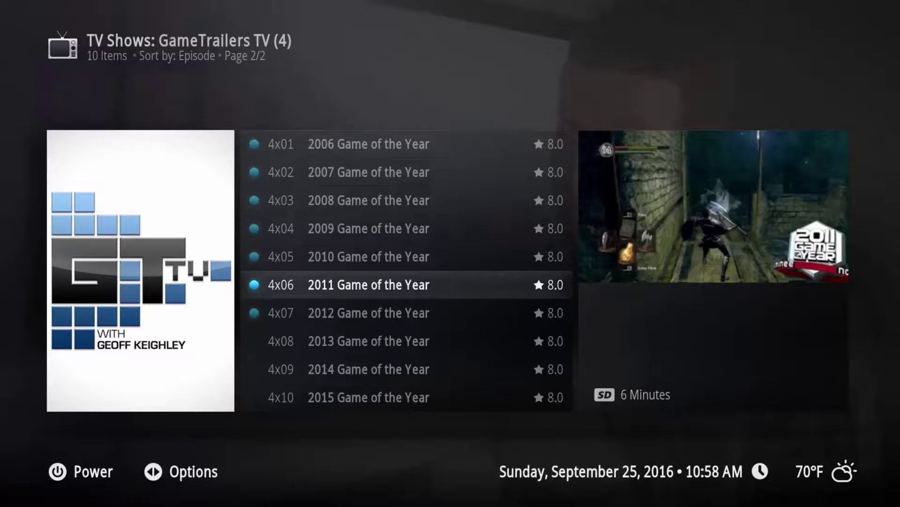
key("BackSpace")
key("Up")
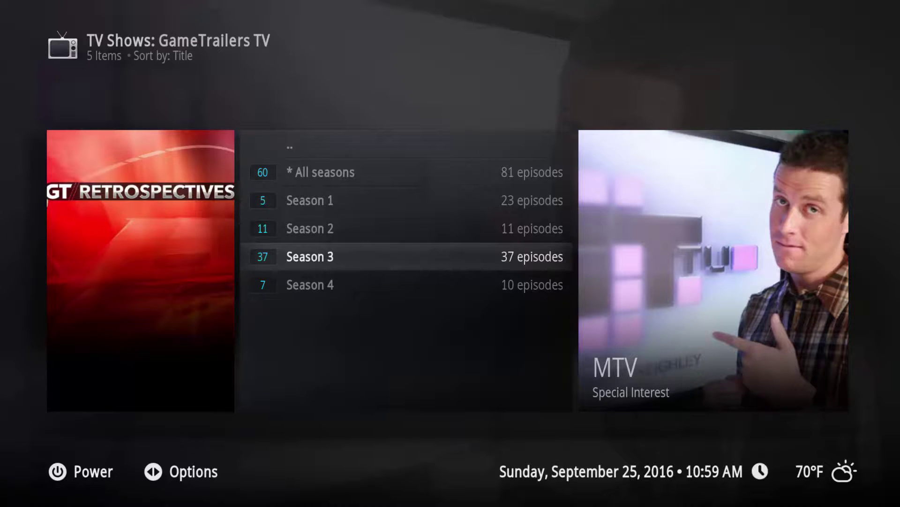
- Open Season 3 and scroll its episodes from 3x02 to 3x30, then return to the seasons
key("Return")
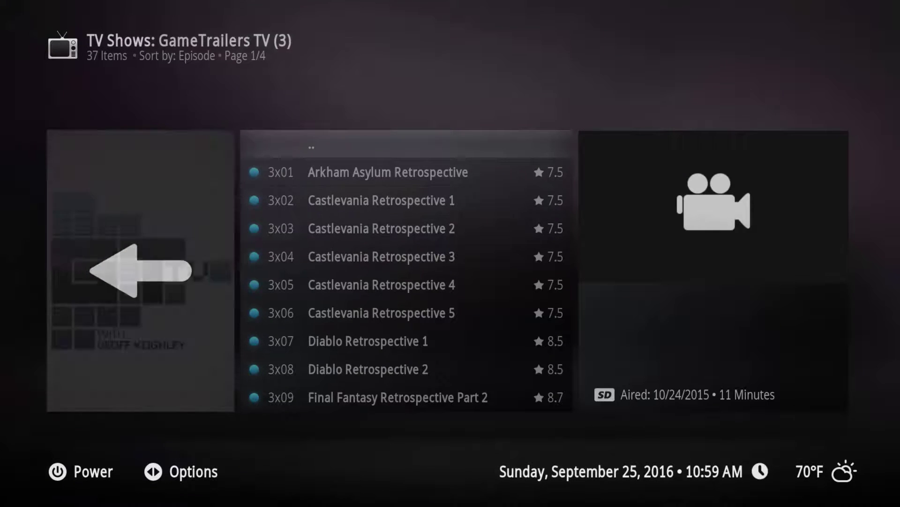
key("Down")
key("Down")
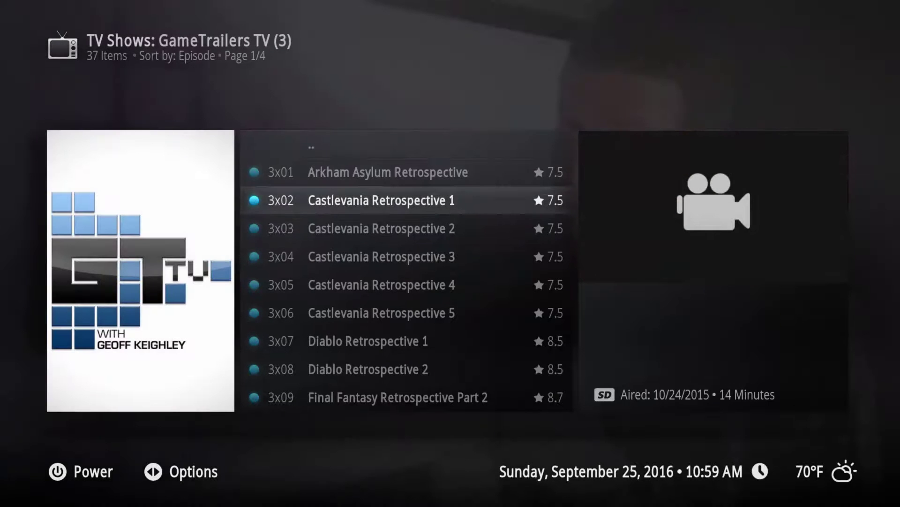
key("Down")
key("Down")
key("Down")
key("Down")
key("Down")
key("Down")
key("Down")
key("Down")
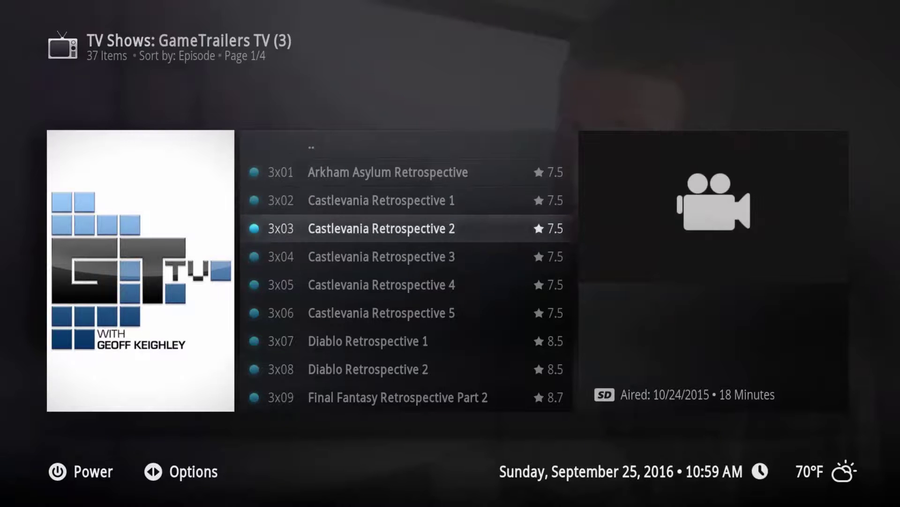
key("Down")
key("Down")
key("Down")
key("Down")
key("Down")
key("Down")
key("Down")
key("Down")
key("Down")
key("Down")
key("Down")
key("Down")
key("Down")
key("Down")
key("Down")
key("Down")
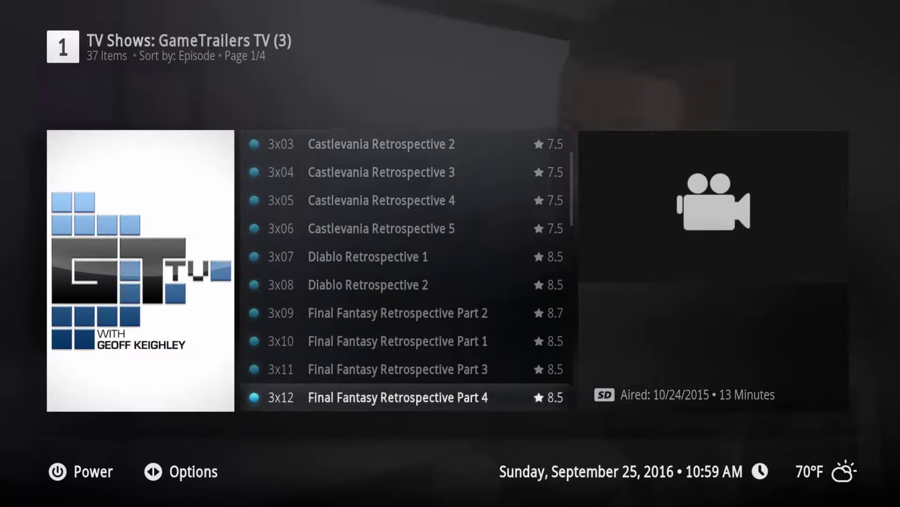
key("Down")
key("Down")
key("Down")
key("Down")
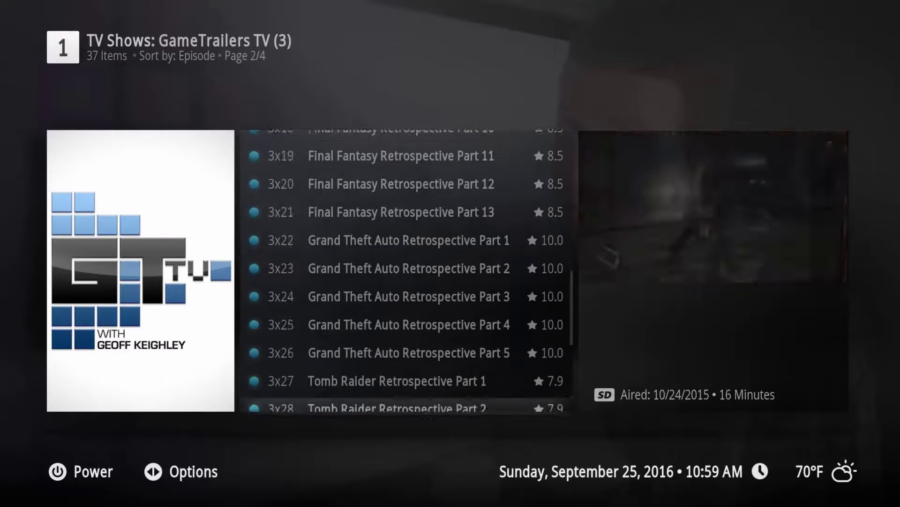
key("BackSpace")
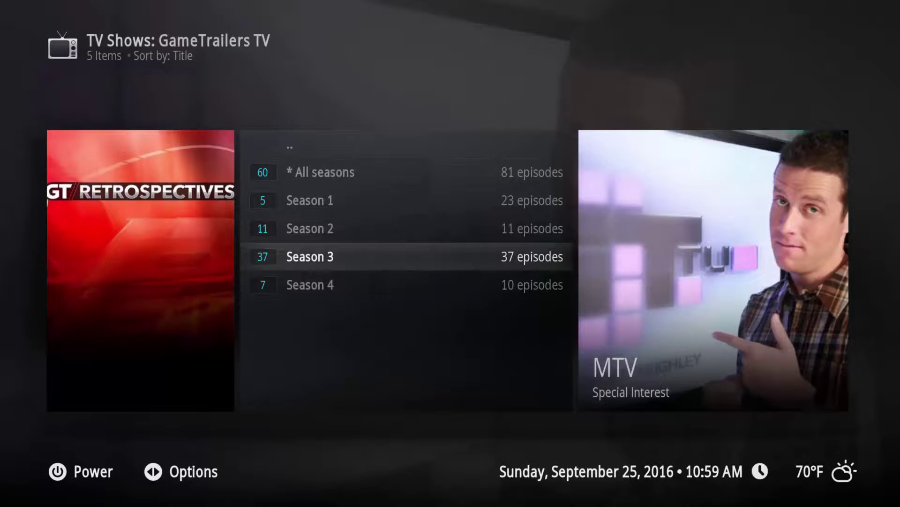
- Open Season 2, browse past Bayonetta and The Witcher 3 to Fallout 4, then back out
key("Up")
key("Return")
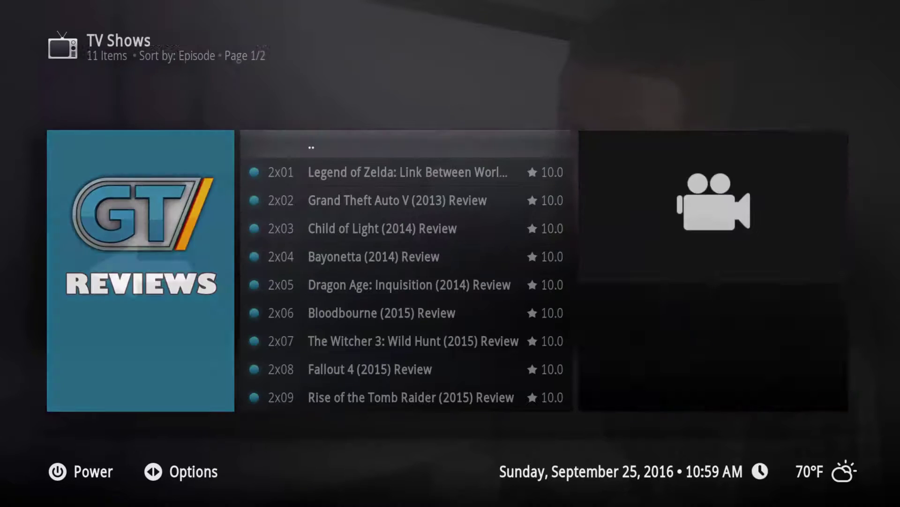
key("Down")
key("Down")
key("Down")
key("Down")
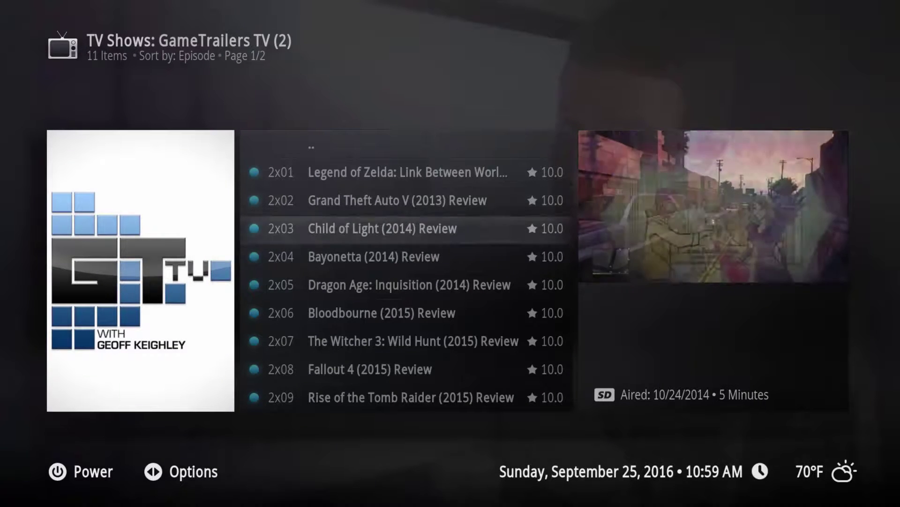
key("Down")
key("Down")
key("Down")
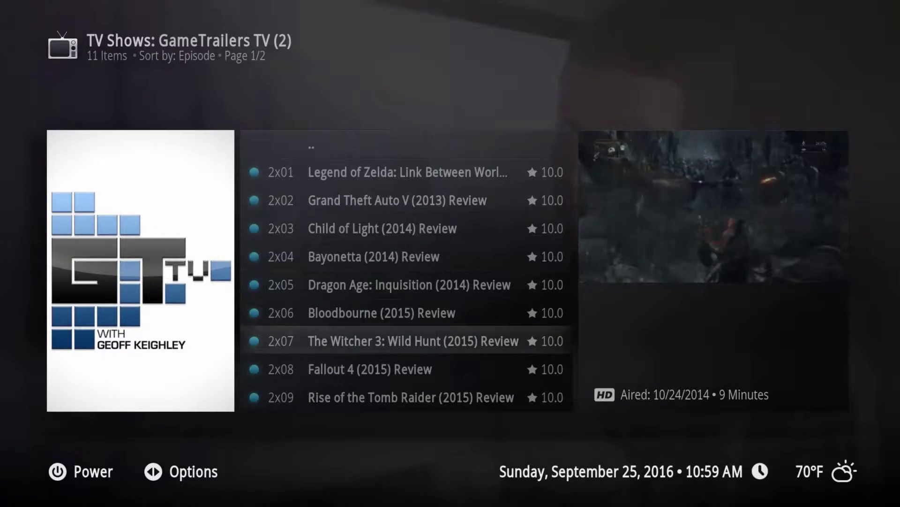
key("Down")
key("BackSpace")
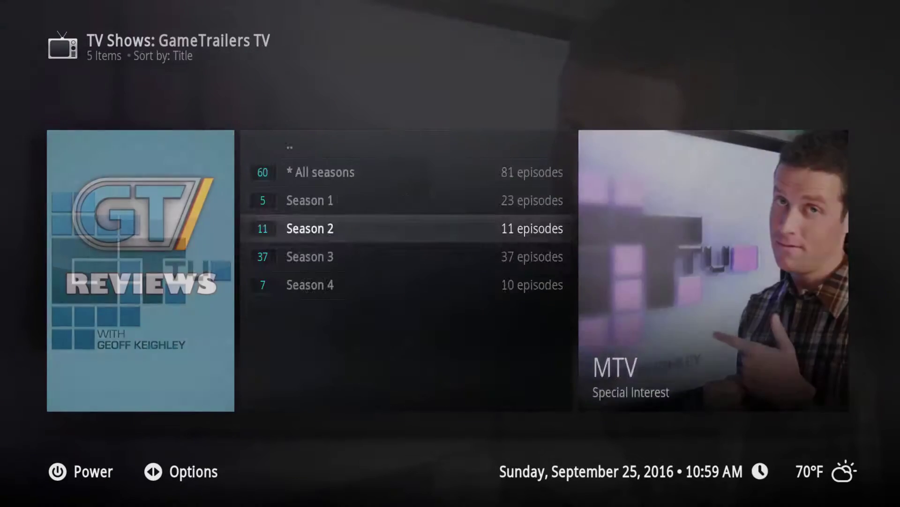
key("BackSpace")
key("BackSpace")
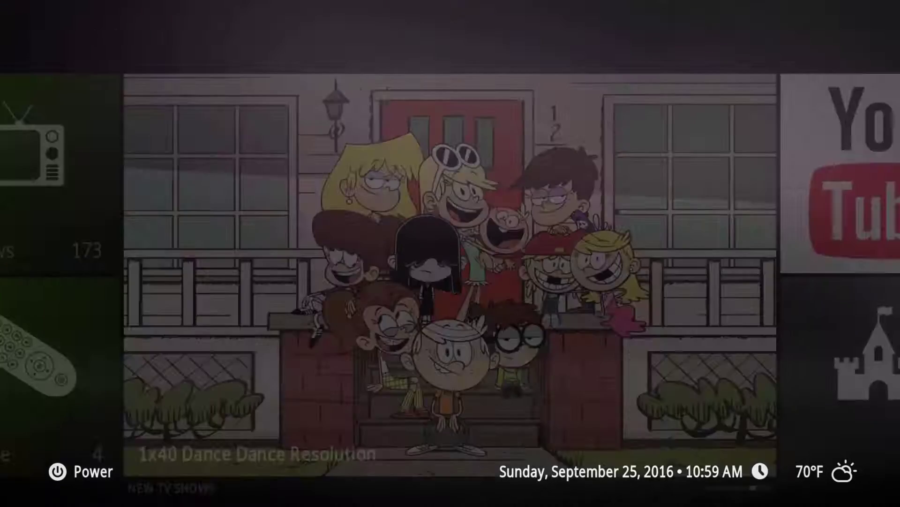
- Bring up the power options with S and exit Kodi to the desktop
key("Down")
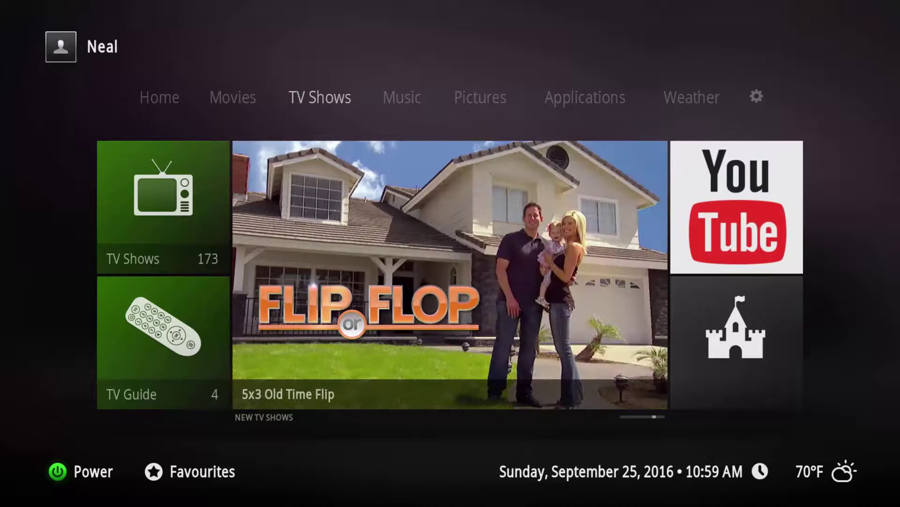
key("s")
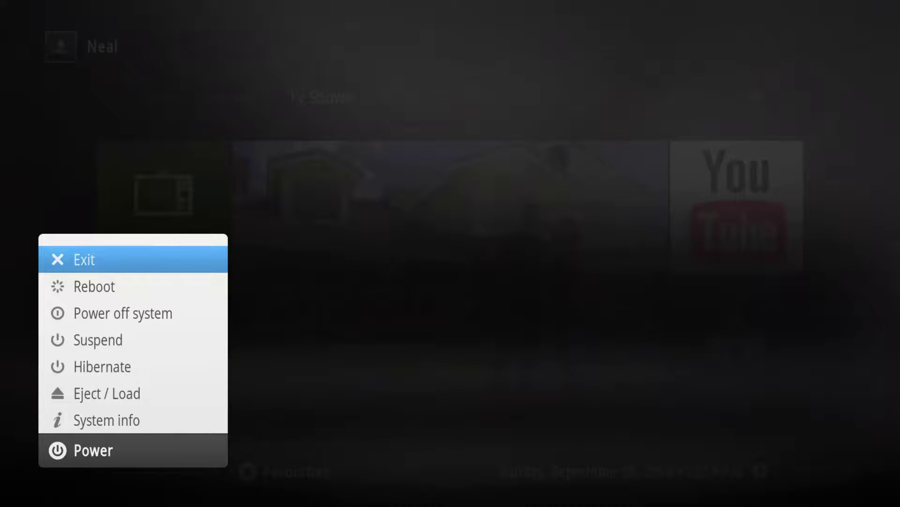
key("Return")
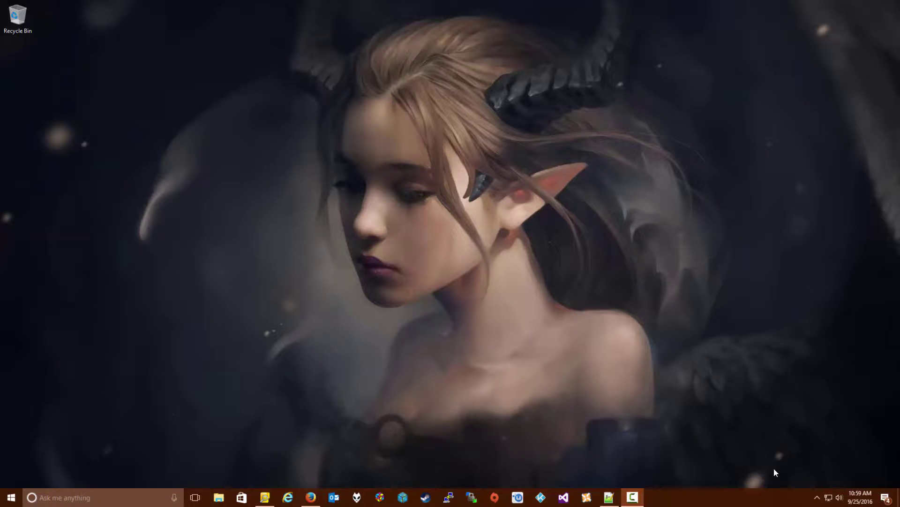
- Restore ExplorerX2, maximize it, and enlarge the lower file pane
left_click(265, 497)
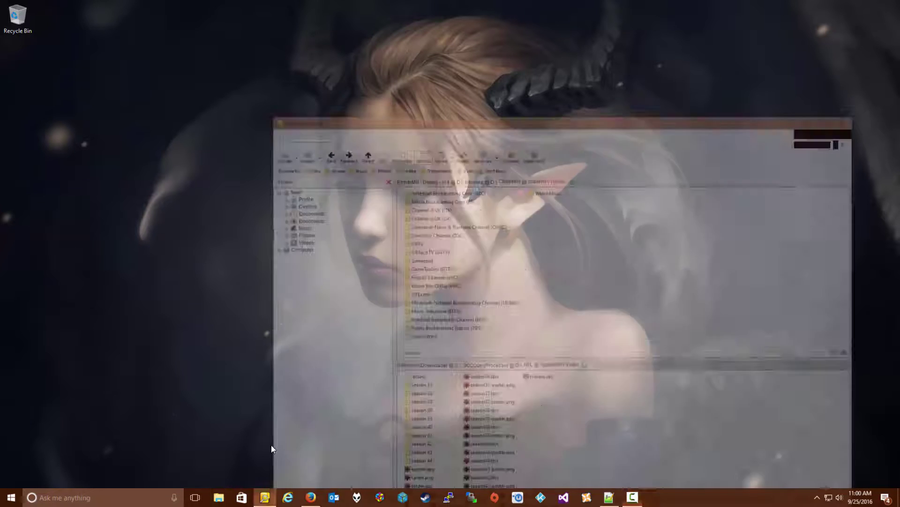
left_click_drag(587, 59, 383, 20)
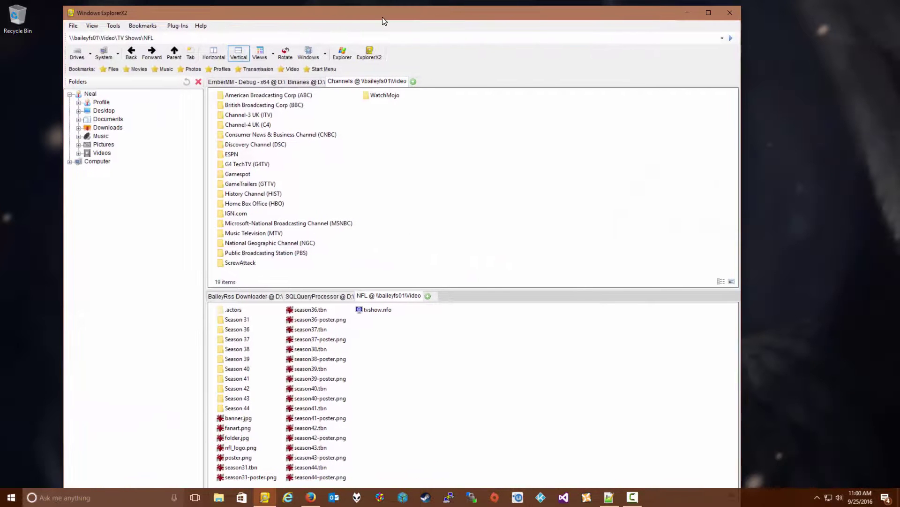
double_click(582, 15)
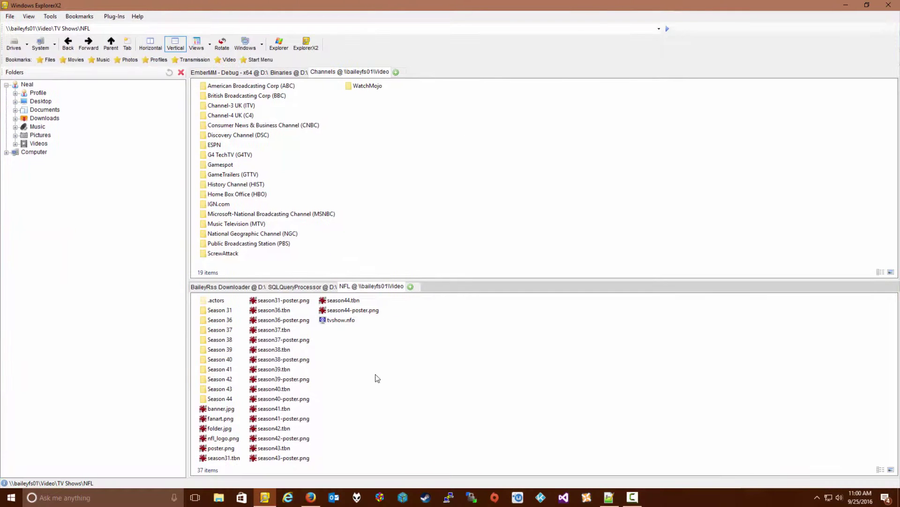
left_click_drag(418, 280, 394, 238)
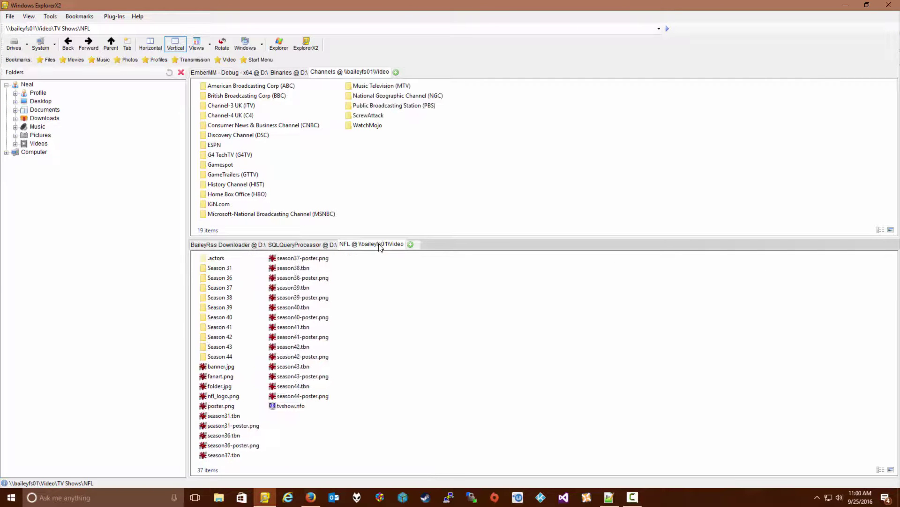
- Inspect the folder path in the address bar, selecting its Video and TV Shows parts
left_click(43, 30)
key("End")
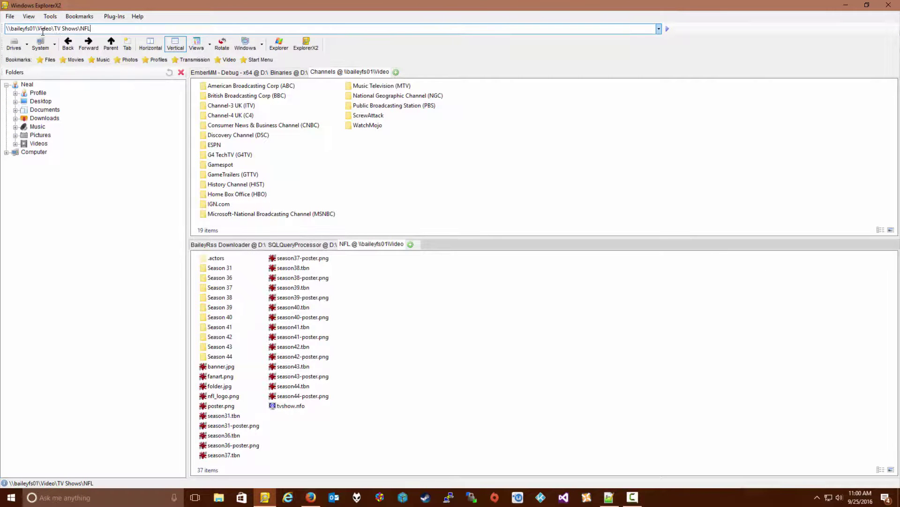
double_click(22, 29)
left_click(27, 28)
double_click(43, 28)
left_click_drag(54, 28, 81, 29)
left_click(398, 196)
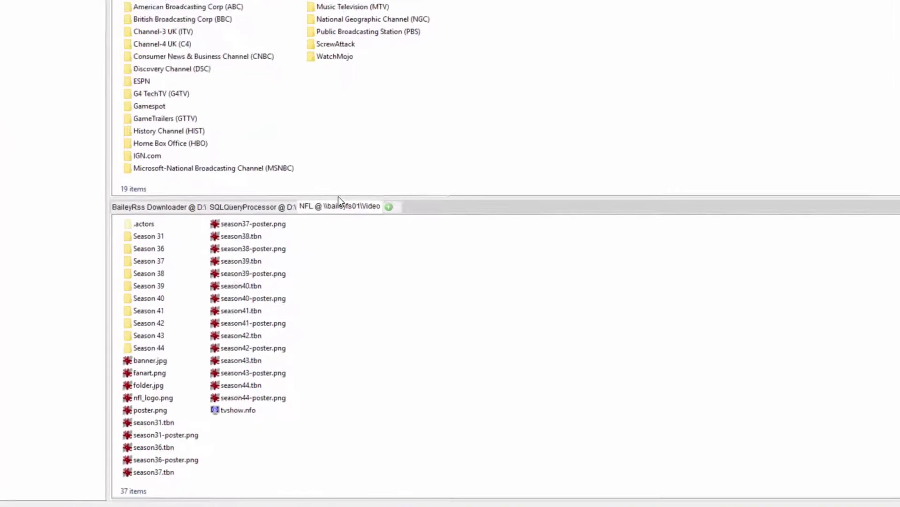
- Navigate into NFL > Season 31 > Super Bowl XXXI to check the episode files
key("BackSpace")
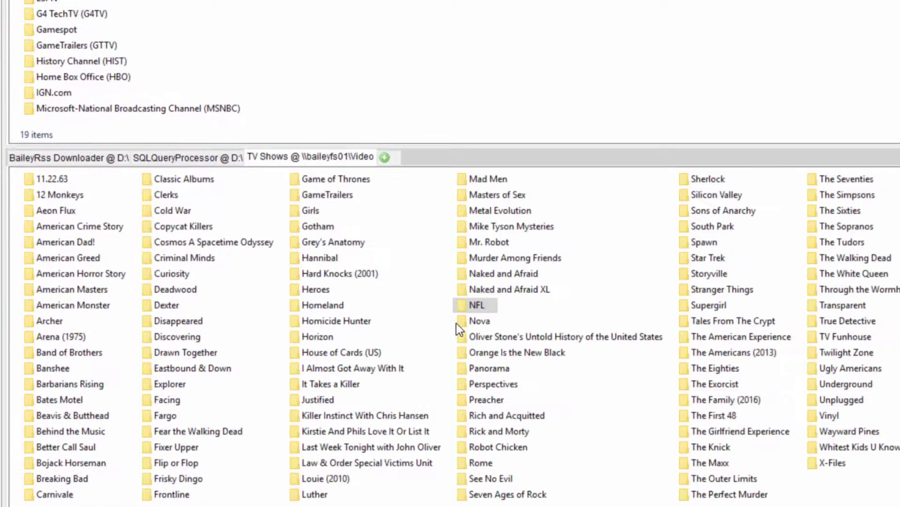
double_click(478, 306)
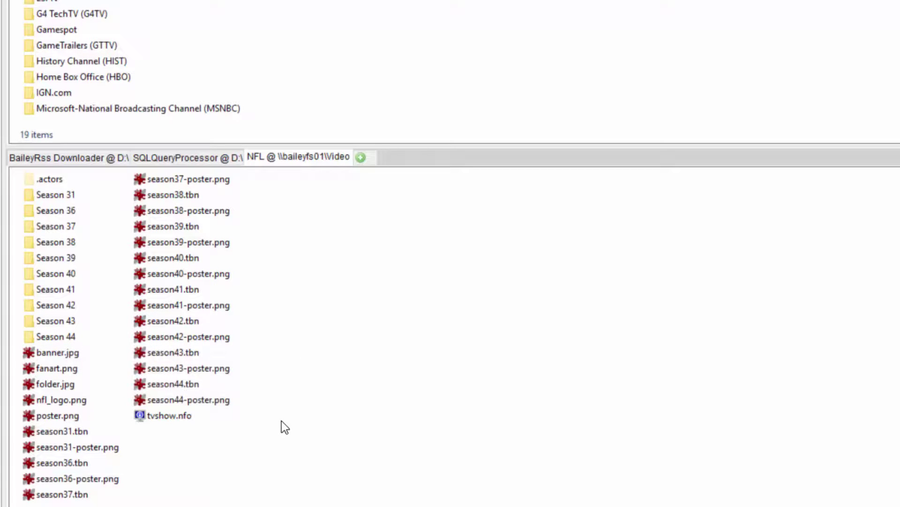
double_click(53, 197)
double_click(163, 184)
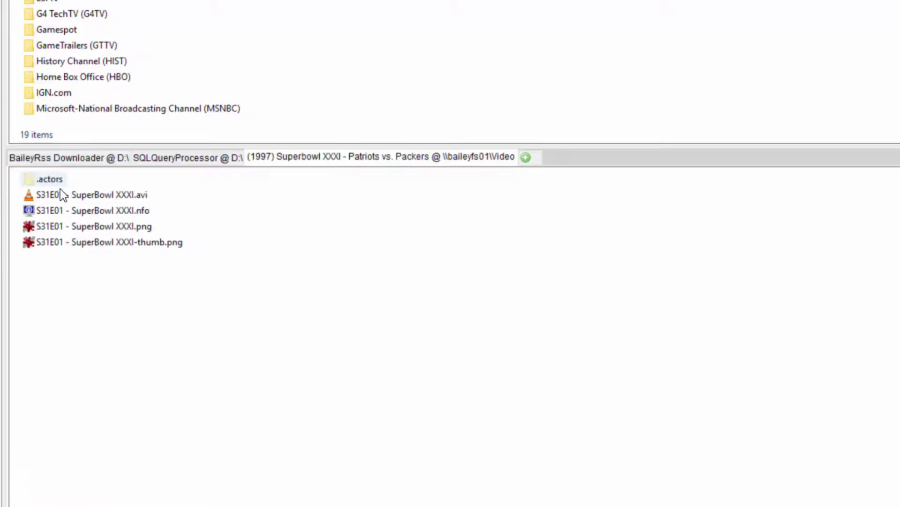
- Return to the NFL folder, select tvshow.nfo, and view it in Notepad++
key("BackSpace")
key("BackSpace")
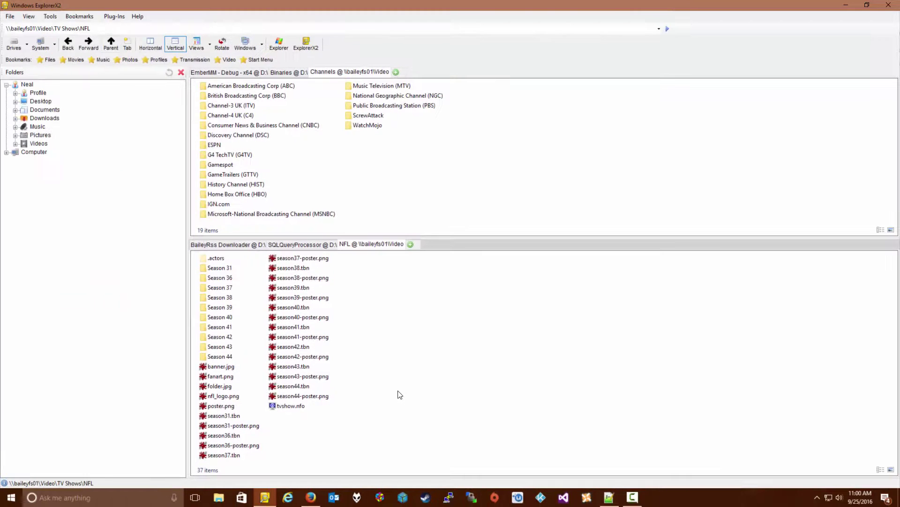
left_click(290, 407)
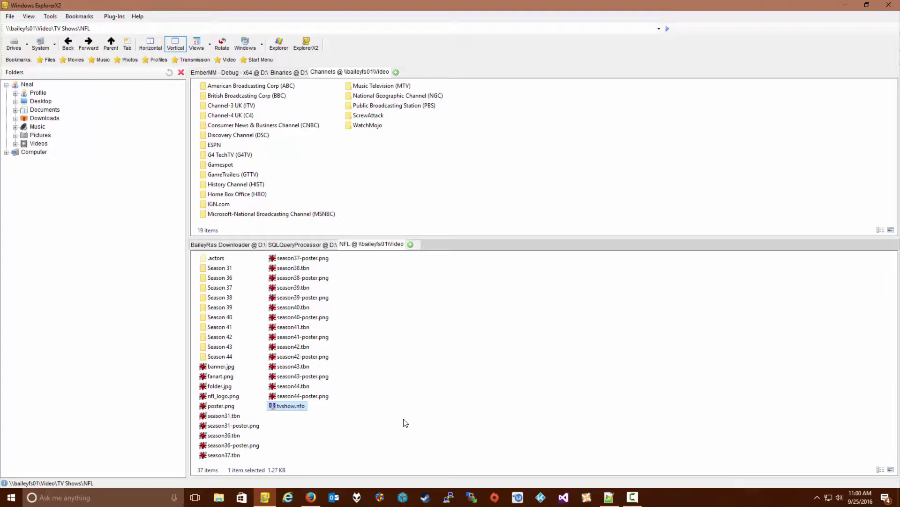
left_click(609, 497)
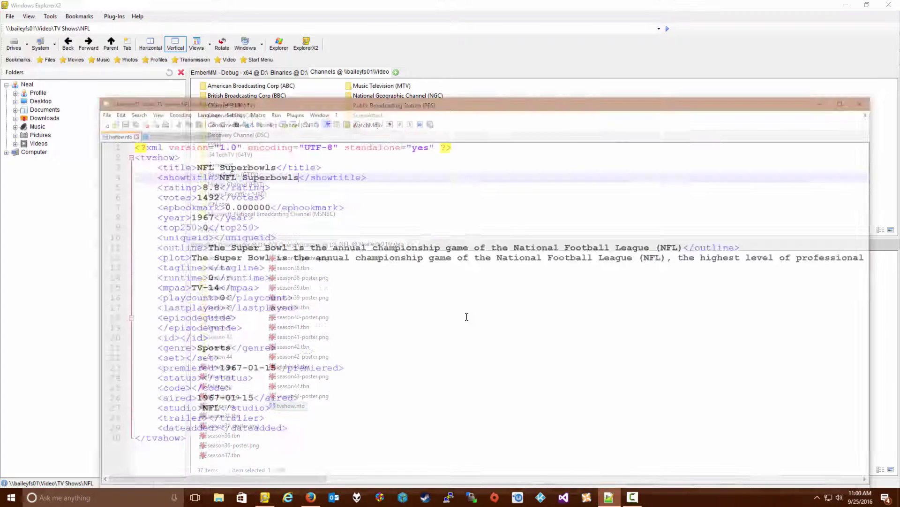
- Maximize Notepad++ and mark the title NFL Superbowls, outline, plot text and genre Sports
double_click(162, 67)
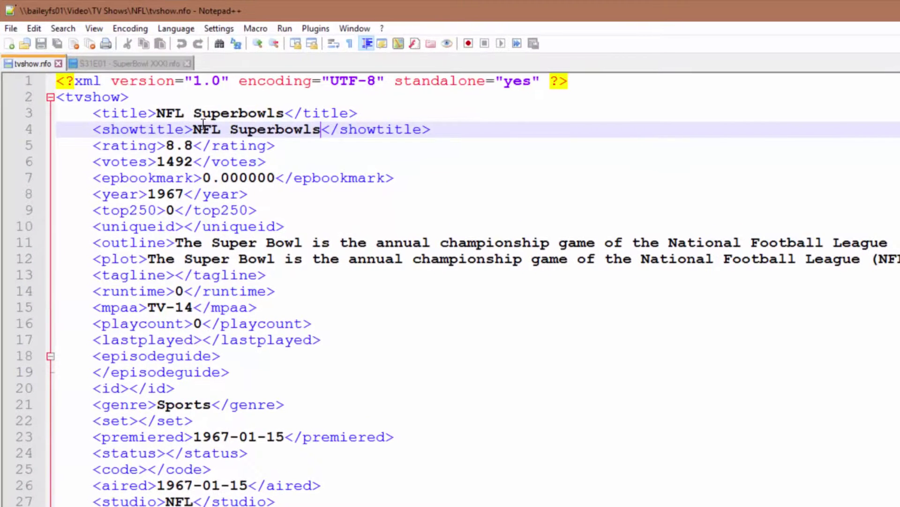
left_click_drag(157, 113, 277, 113)
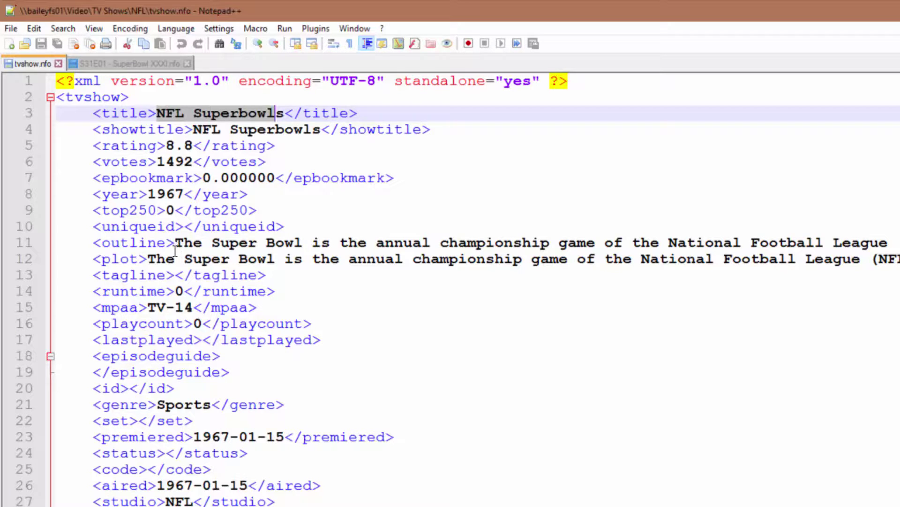
left_click_drag(174, 243, 898, 243)
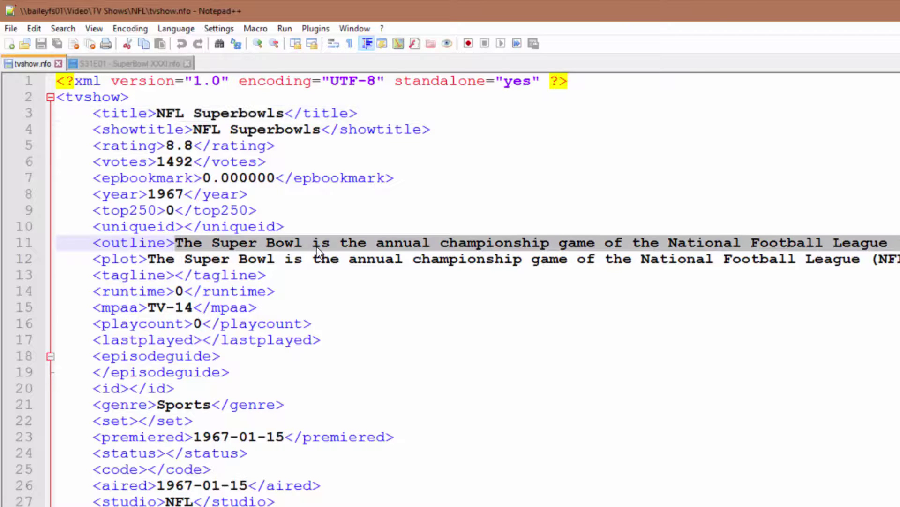
left_click(148, 259)
left_click(631, 259, "shift")
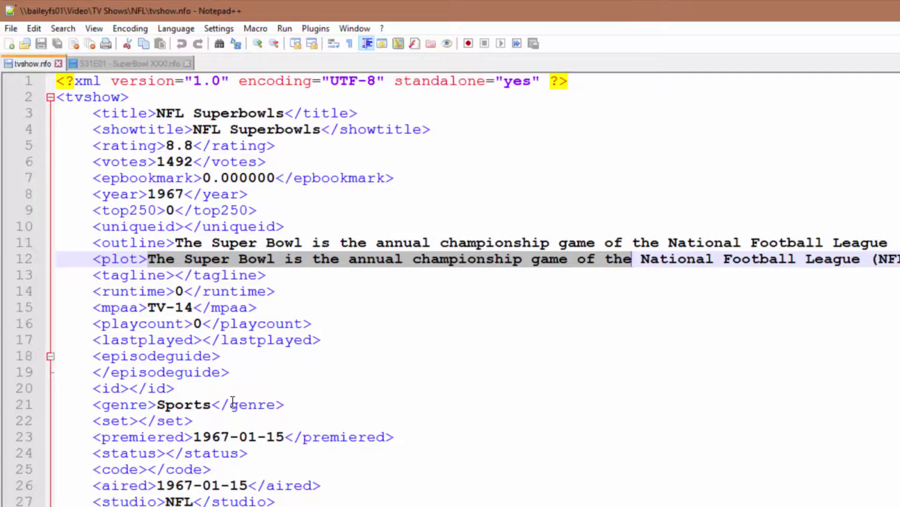
double_click(214, 405)
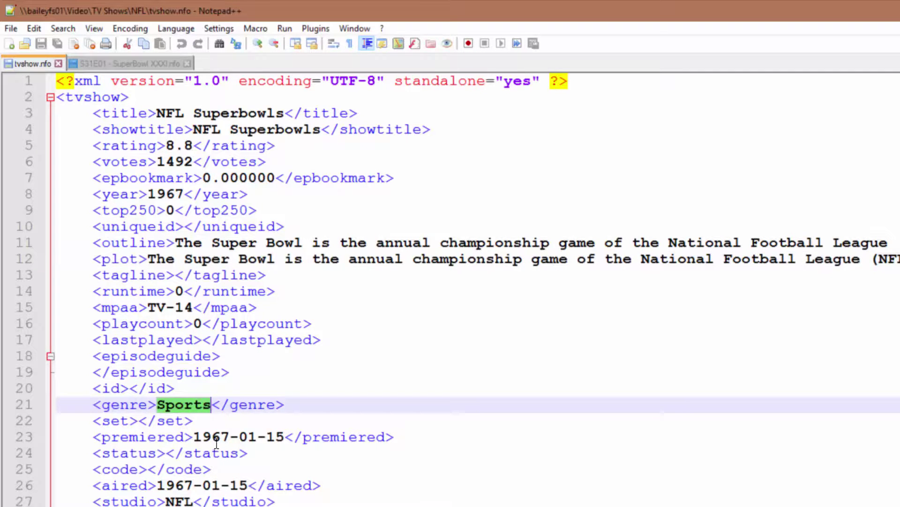
- Mark the premiered and aired dates 1967-01-15, studio NFL, then the title NFL Superbowls again
left_click_drag(194, 437, 283, 432)
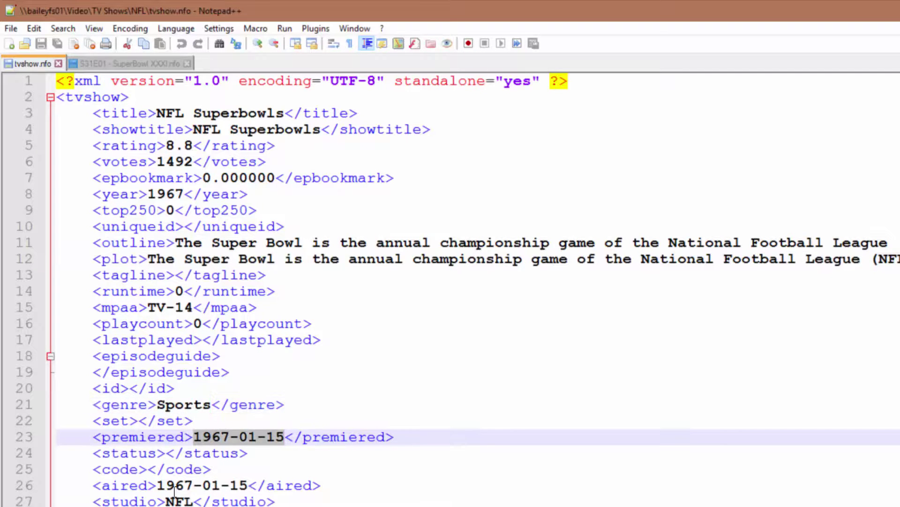
left_click_drag(157, 485, 248, 485)
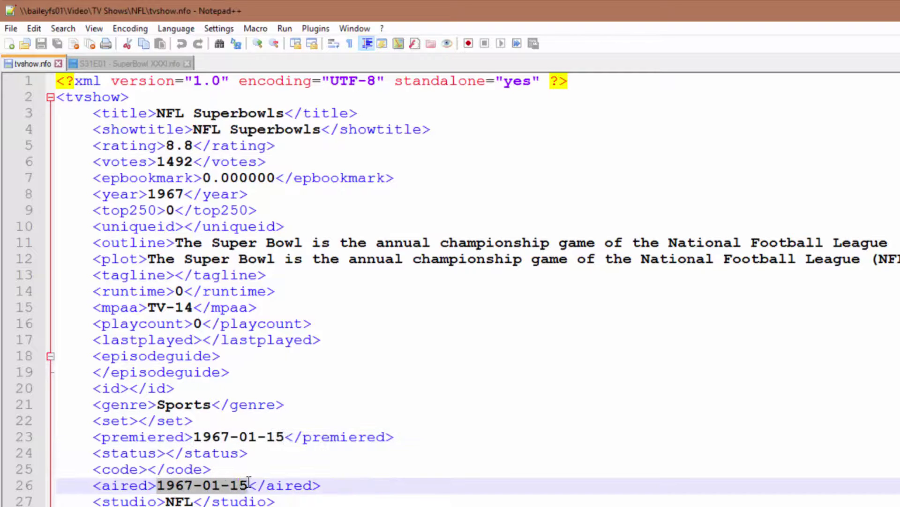
double_click(179, 501)
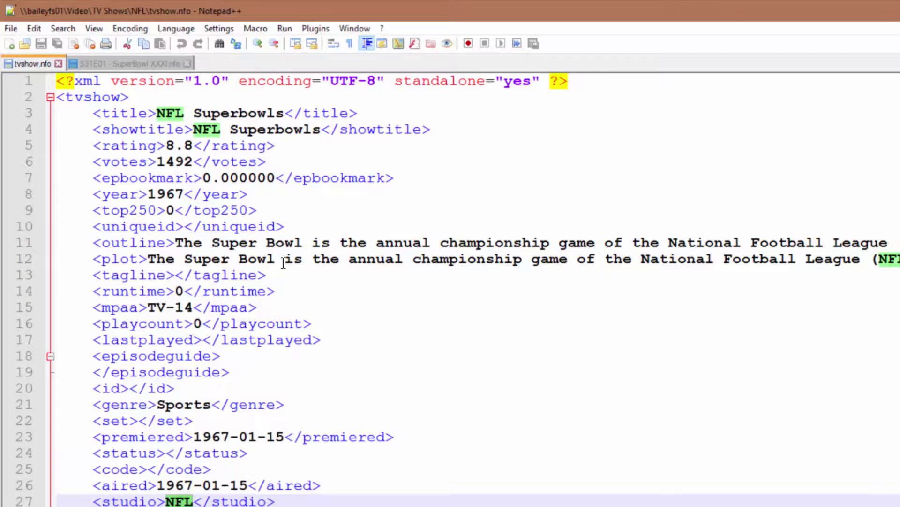
left_click(301, 166)
left_click_drag(158, 117, 284, 114)
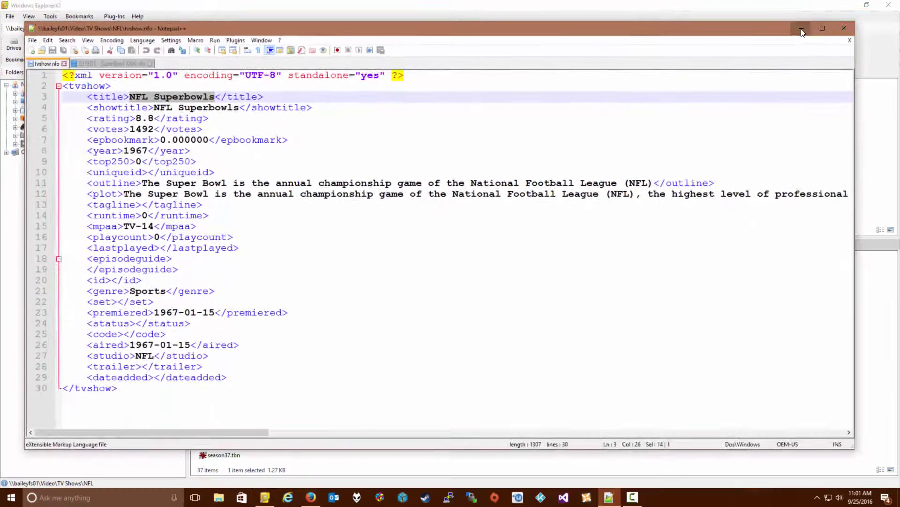
- Close Notepad++ and select the S31E01 SuperBowl XXXI .nfo in Season 31's game folder
key("alt+F4")
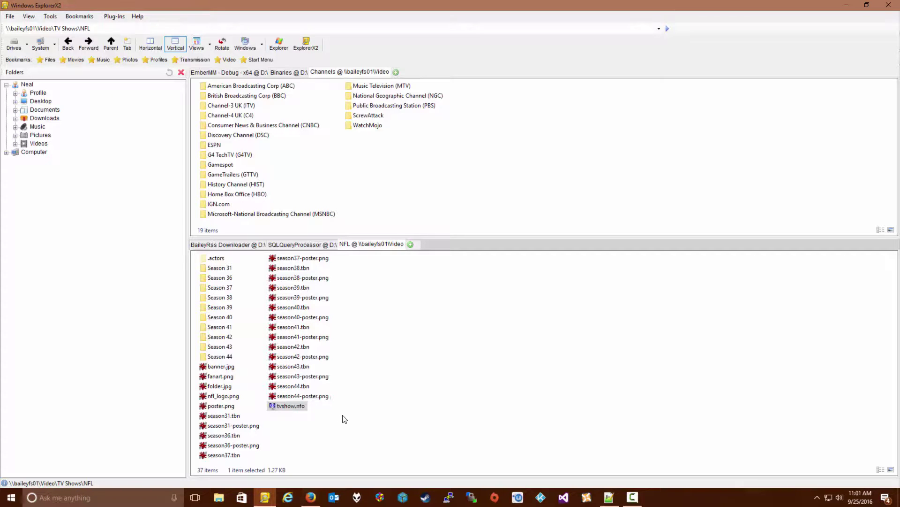
mouse_move(288, 412)
double_click(219, 268)
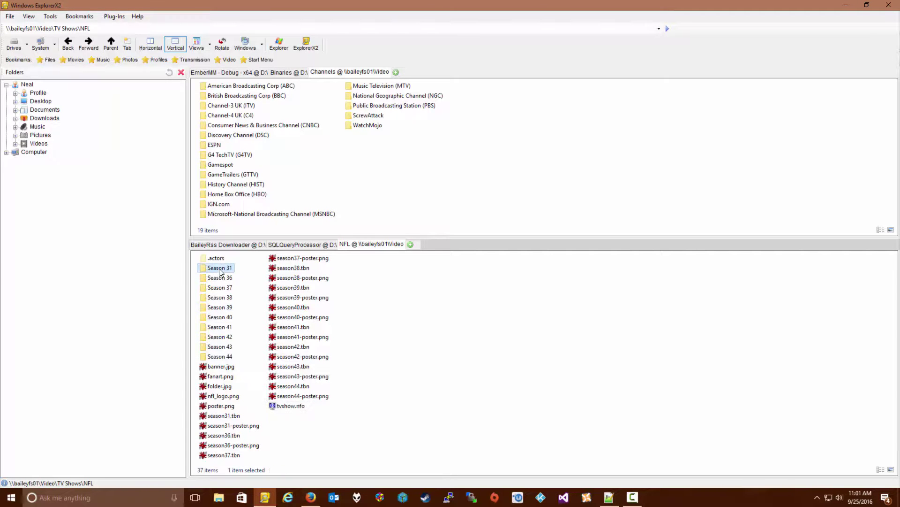
double_click(253, 259)
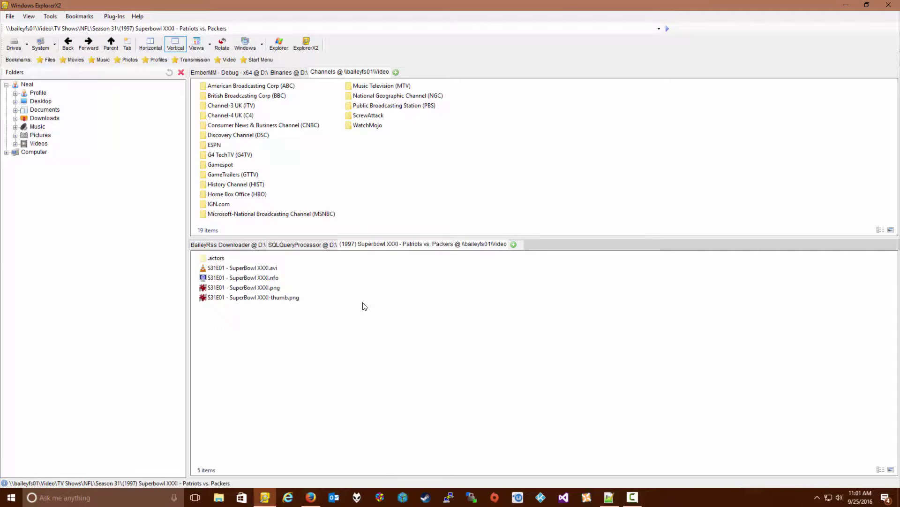
left_click(183, 286)
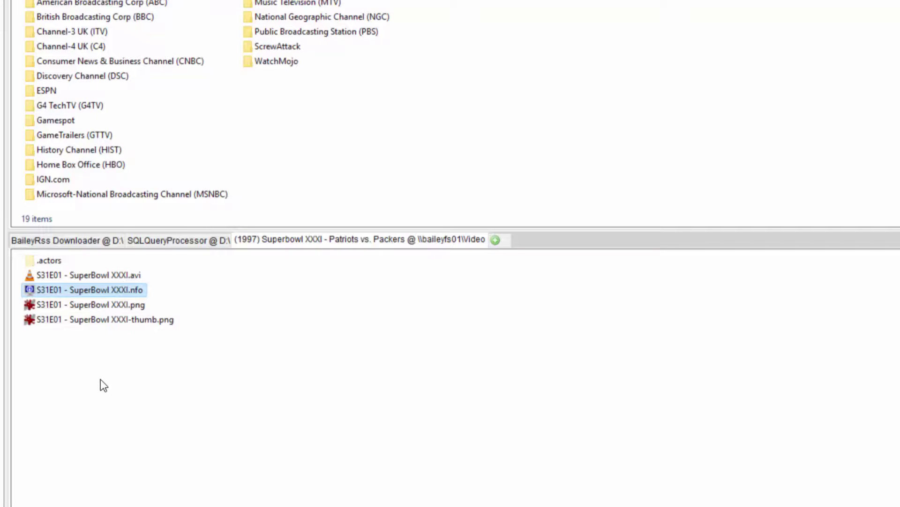
left_click(273, 242)
- Browse Season 36's Super Bowl XXXVI folder, then open Season 38's Super Bowl XXXVIII folder
key("BackSpace")
key("BackSpace")
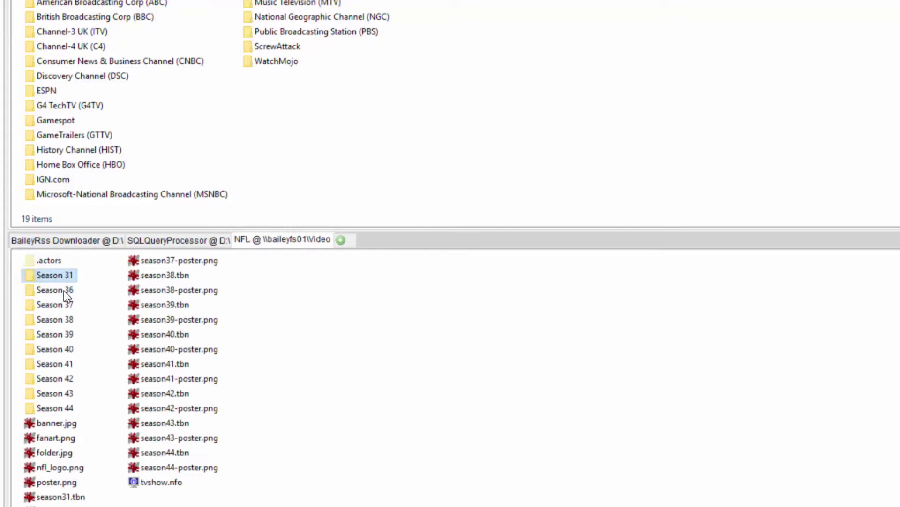
double_click(63, 287)
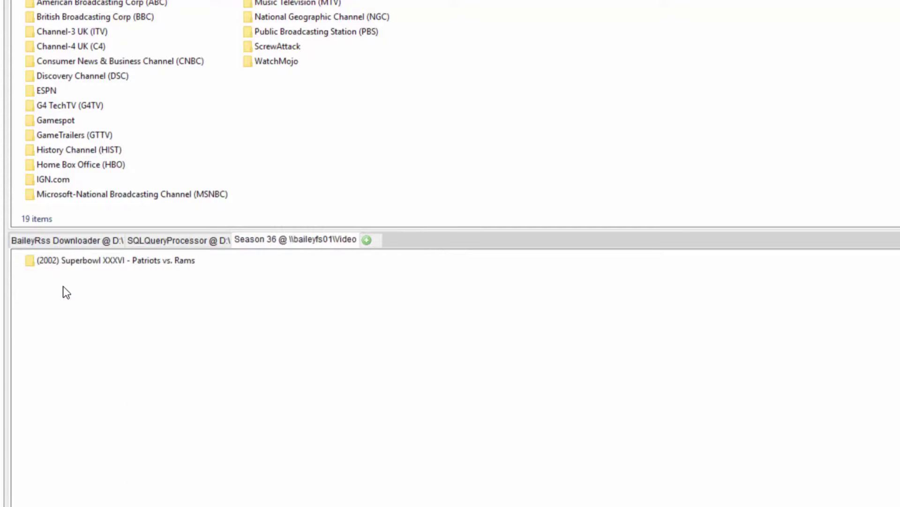
double_click(77, 259)
key("BackSpace")
key("BackSpace")
double_click(75, 318)
double_click(68, 261)
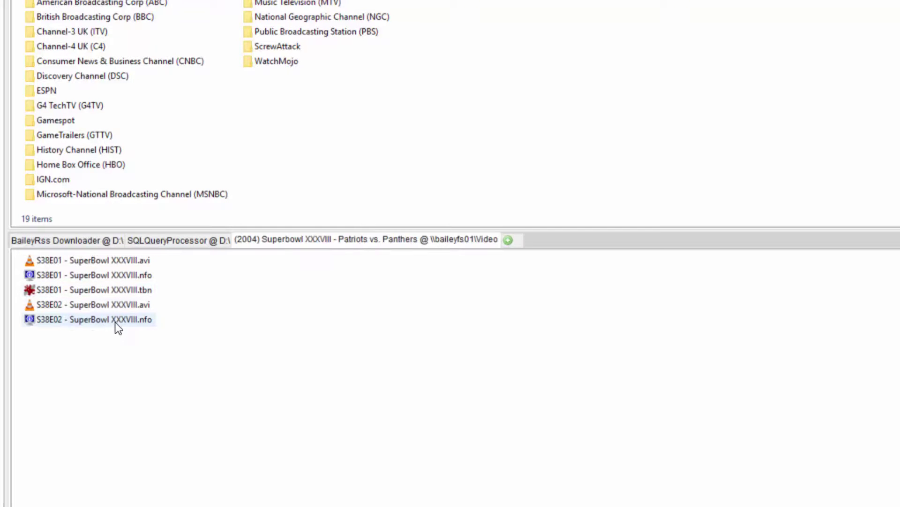
- Check the S38E01 and S38E02 files, select S38E01 .nfo, then bring up the Super Bowl XXXI .nfo
left_click(77, 262)
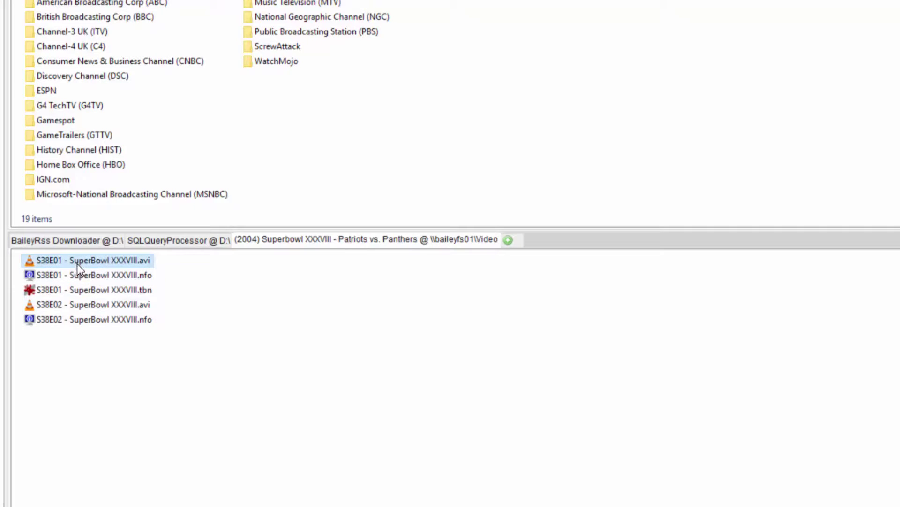
left_click(110, 305)
left_click(146, 321)
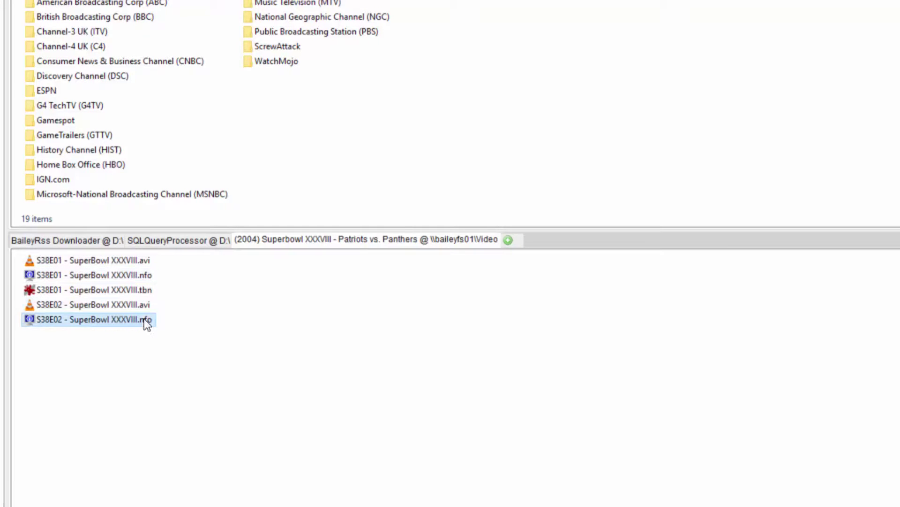
left_click(117, 274)
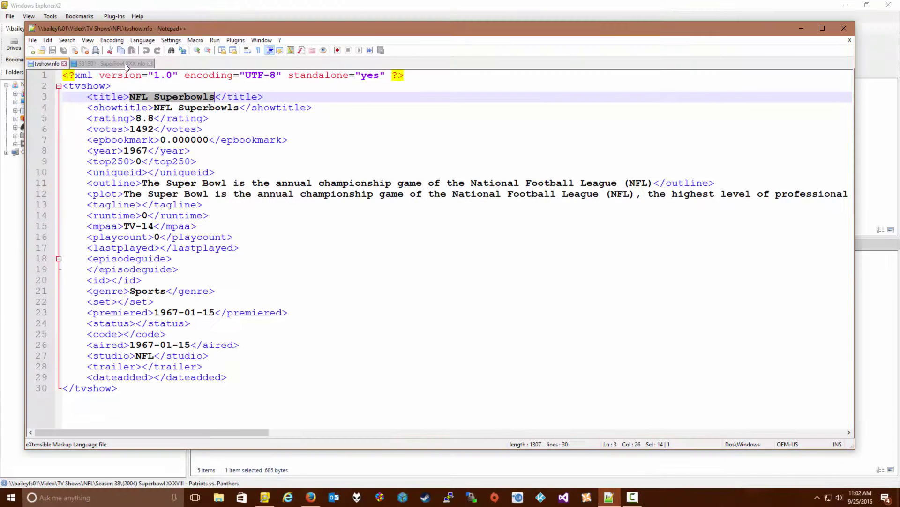
left_click(126, 65)
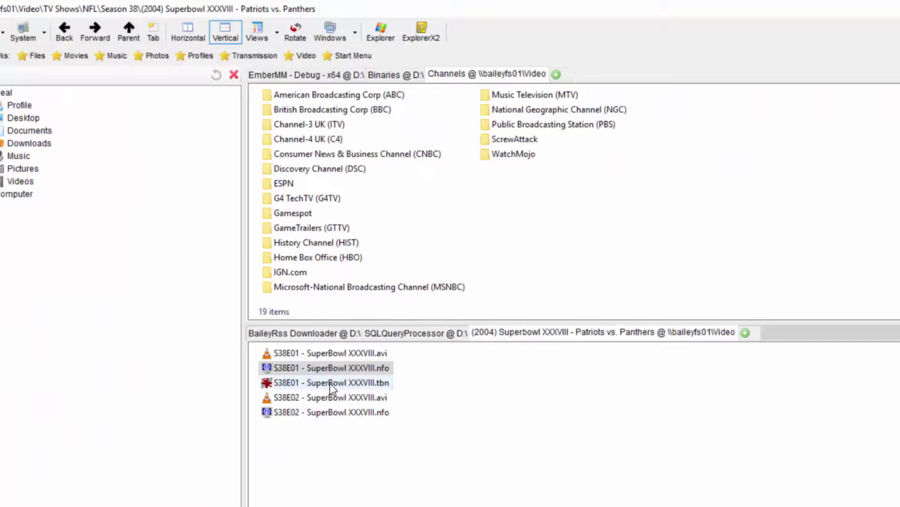
- Return to the S38E01 .nfo in the Super Bowl XXXVIII file list
left_click(279, 370)
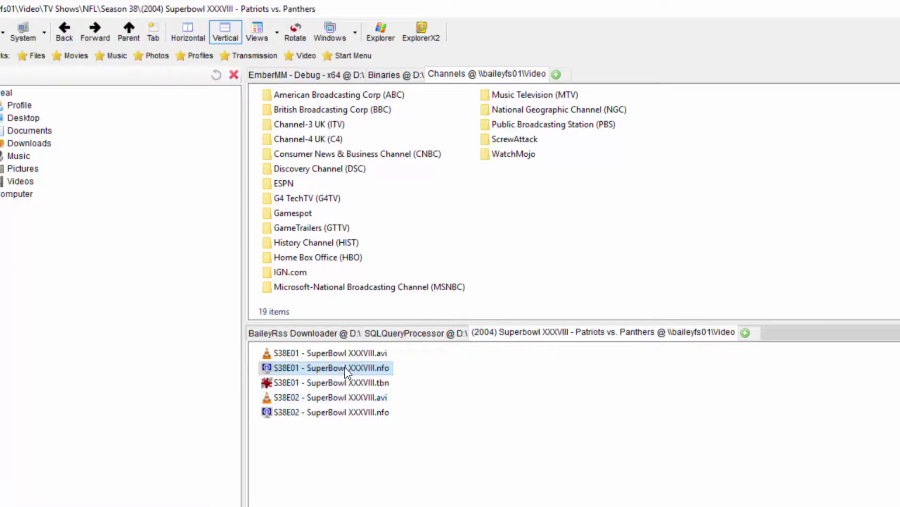
- Select S38E01 - SuperBowl XXXVIII.nfo in the lower file pane
mouse_move(352, 374)
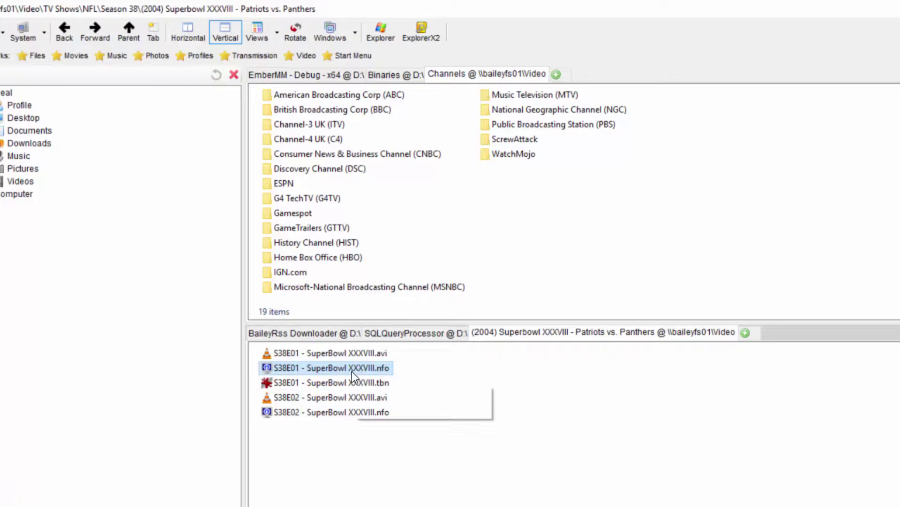
left_click(378, 365)
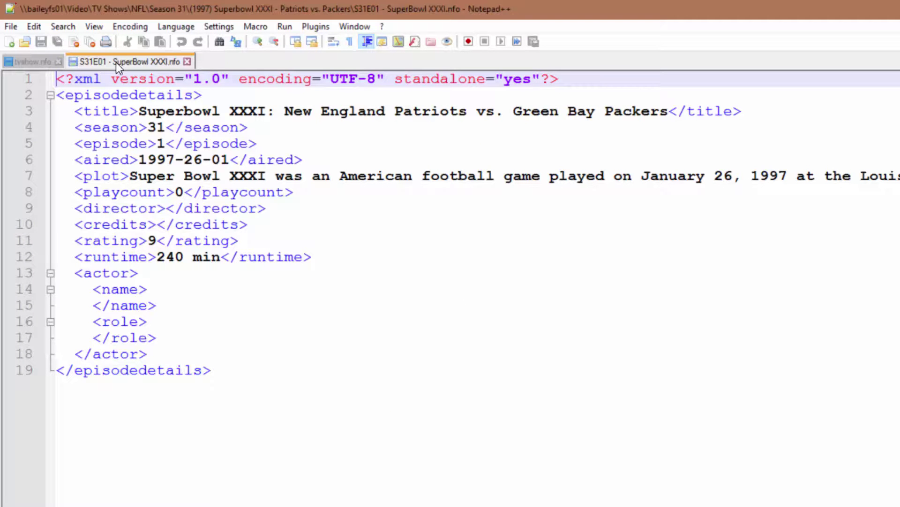
left_click(142, 114)
left_click_drag(159, 111, 668, 116)
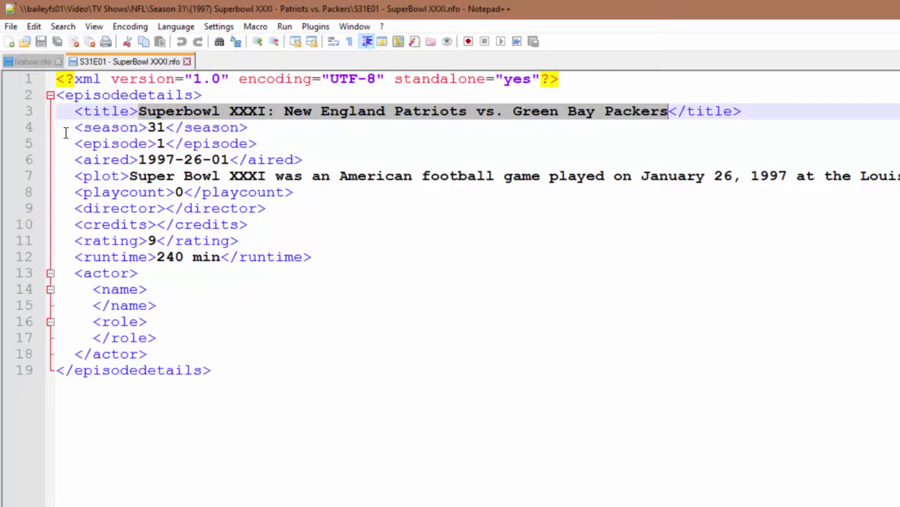
left_click(149, 128)
left_click_drag(152, 128, 162, 133)
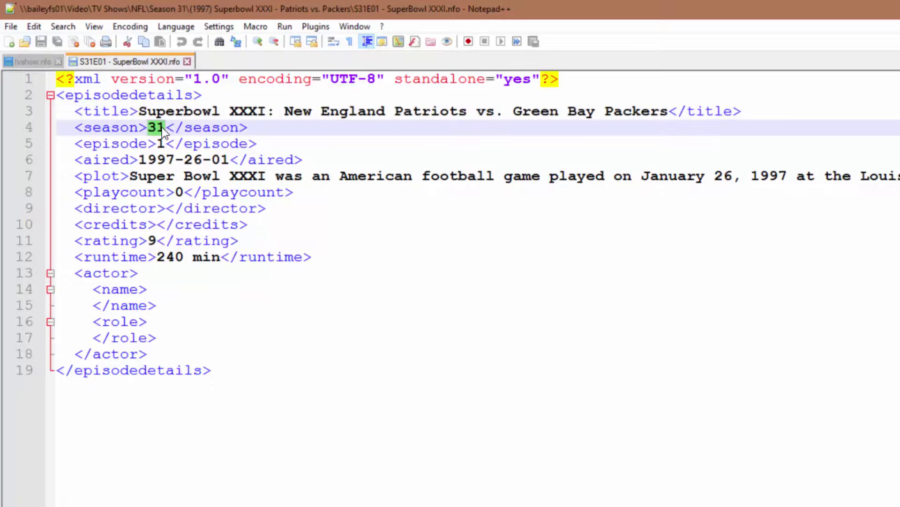
double_click(159, 142)
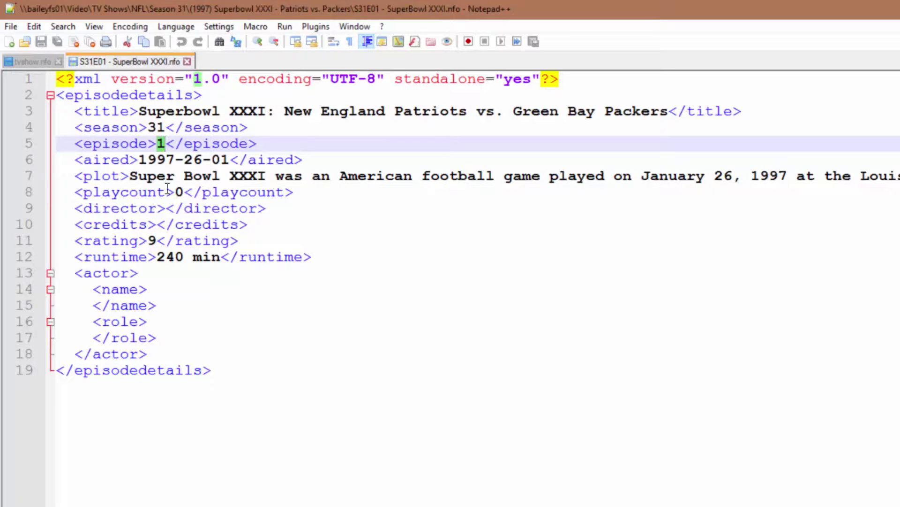
left_click_drag(139, 160, 229, 160)
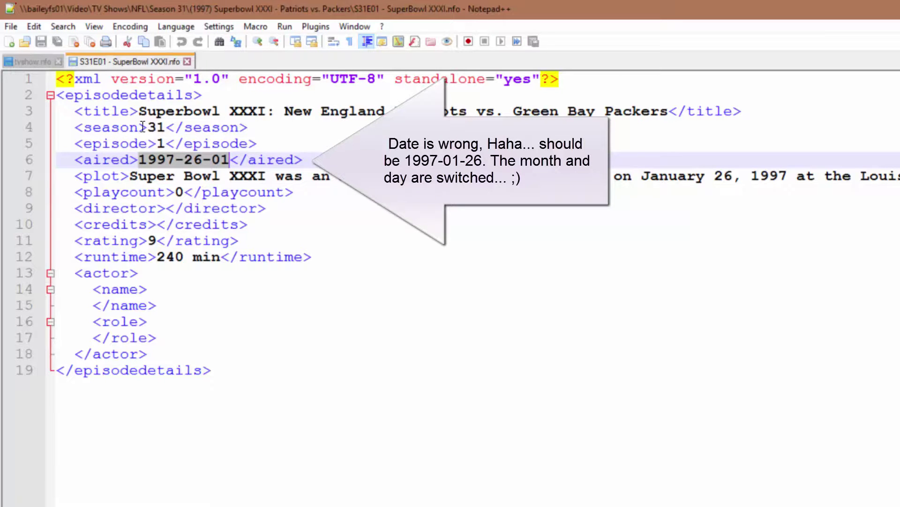
left_click_drag(139, 111, 669, 113)
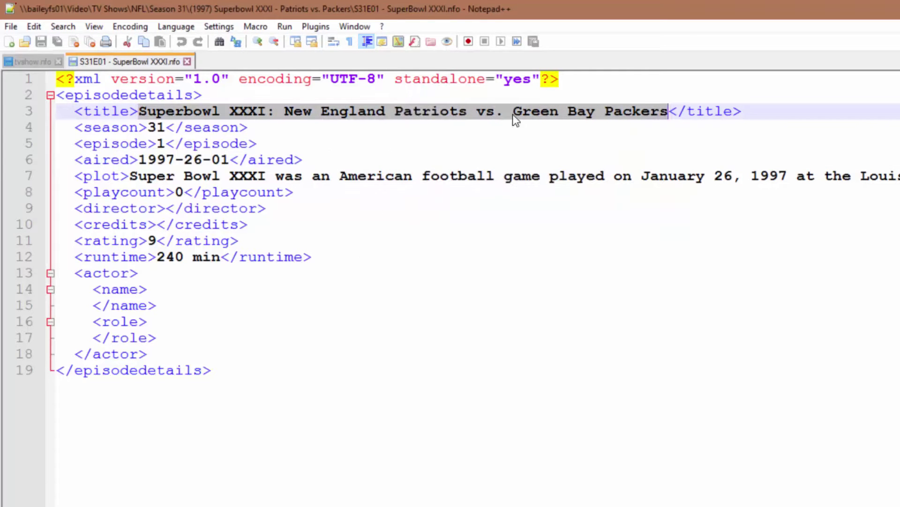